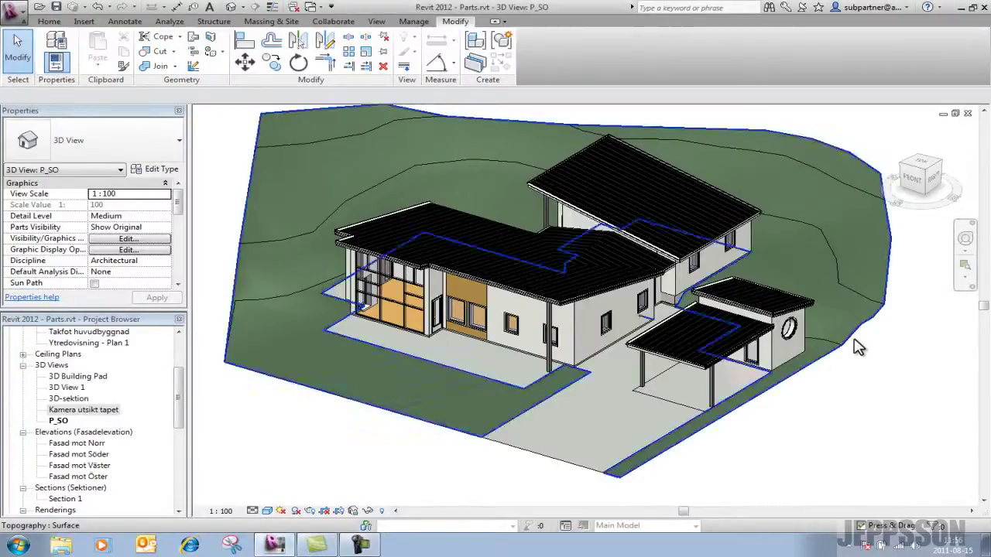
Reframe the 3D view on the house's entrance side and enlarge the Properties panel.
middle_click_drag(865, 402, 889, 431, "shift")
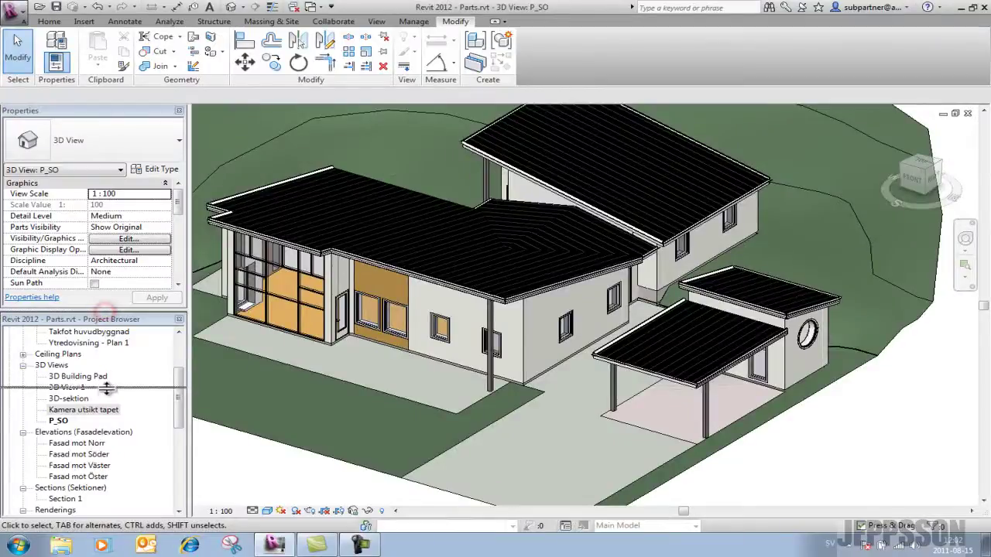
left_click_drag(106, 387, 106, 398)
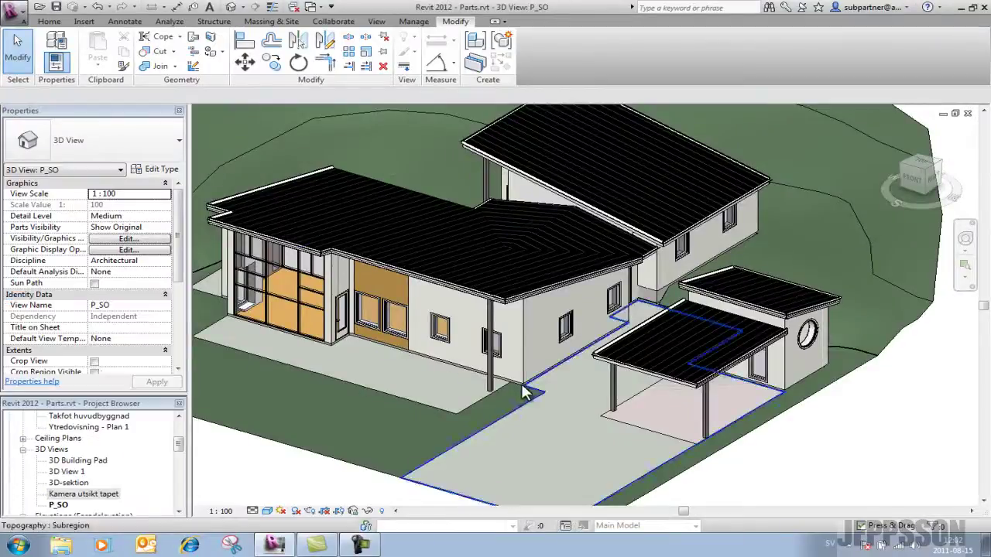
Copy the entrance-side exterior wall with its two windows onto open ground beside the house.
left_click(524, 339)
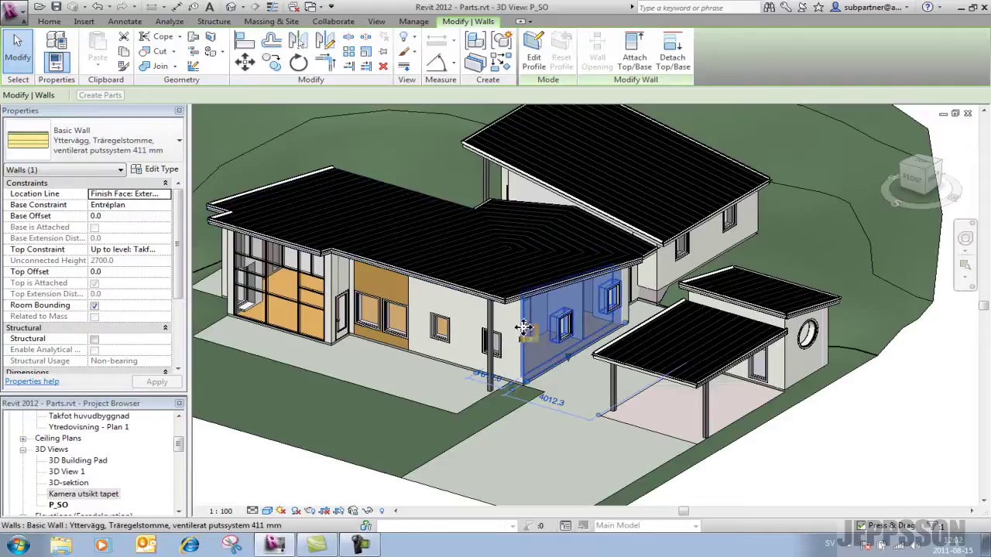
left_click(272, 62)
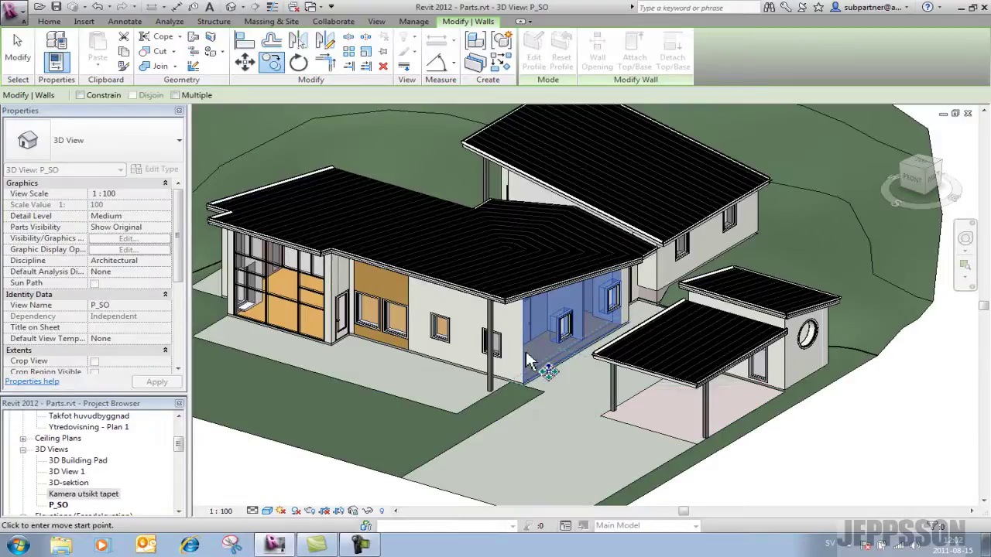
left_click(593, 364)
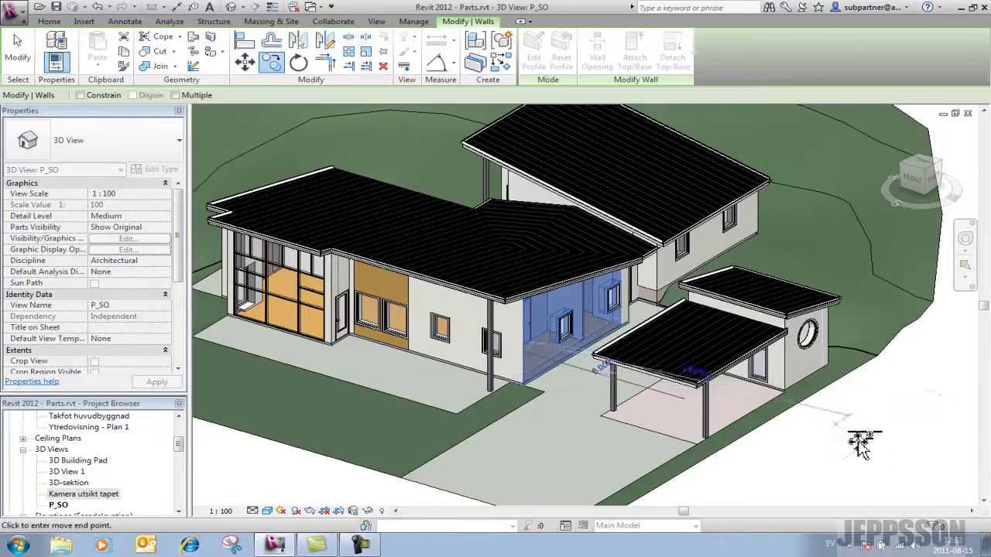
scroll(873, 460, "down", 1)
middle_click_drag(873, 460, 736, 405)
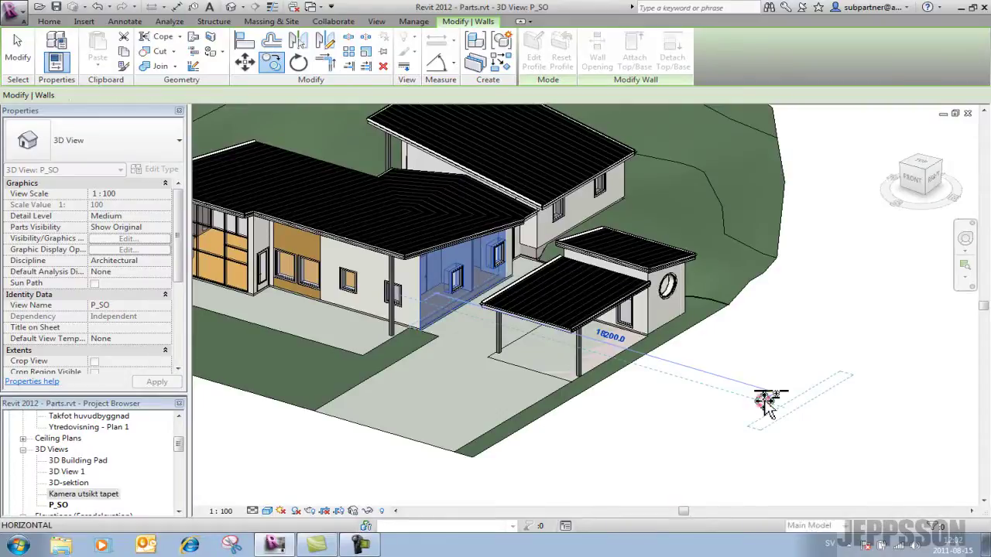
left_click(764, 399)
scroll(806, 375, "up", 3)
middle_click_drag(806, 373, 744, 362)
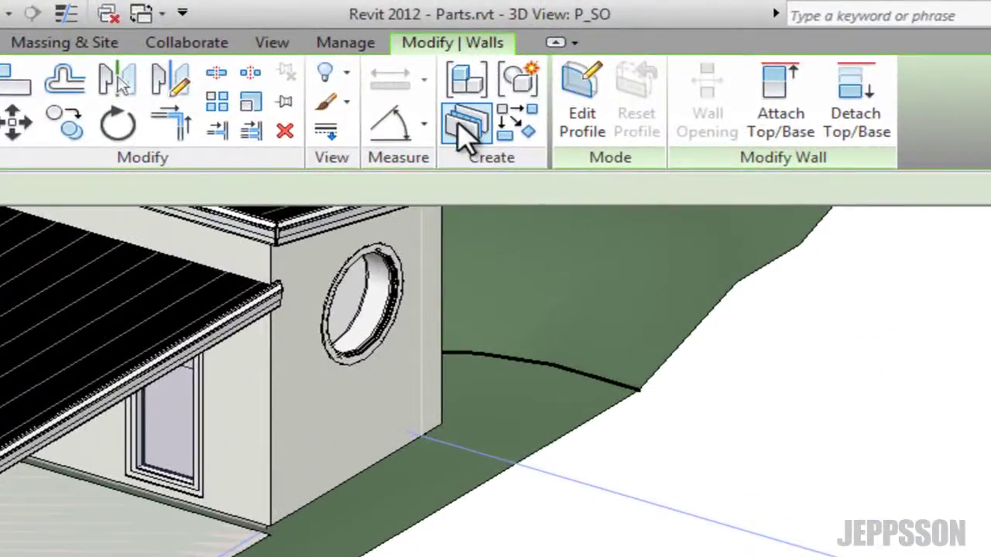
Create parts from the copied wall's layers and clear the selection.
left_click(464, 133)
middle_click_drag(542, 433, 426, 383)
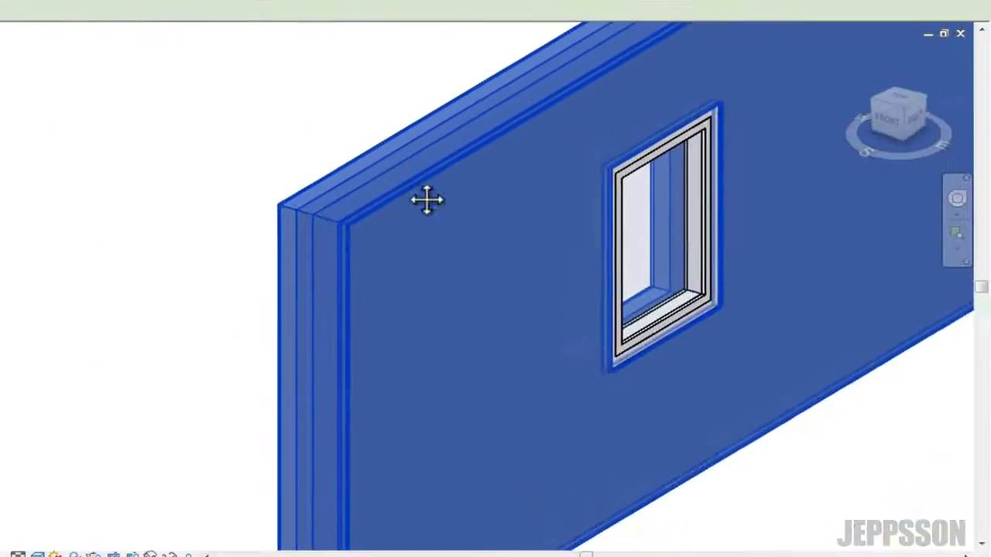
scroll(349, 256, "up", 3)
scroll(349, 256, "down", 4)
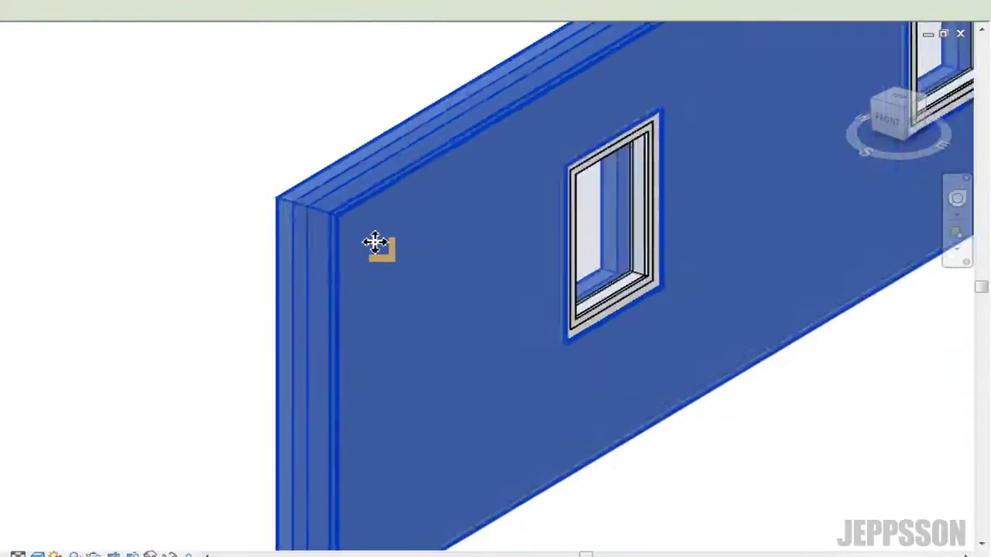
scroll(375, 243, "down", 3)
middle_click_drag(376, 245, 307, 312)
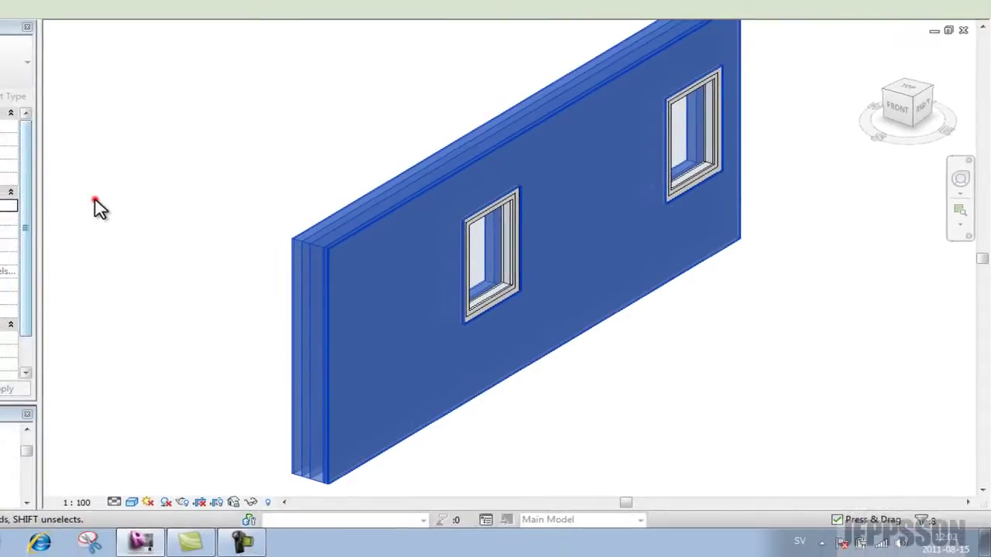
left_click(95, 202)
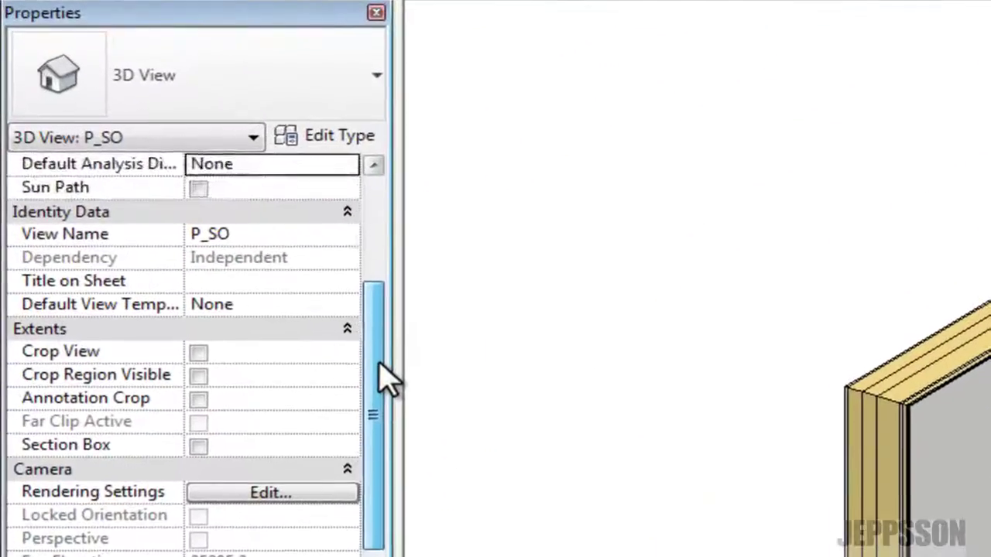
left_click_drag(215, 237, 215, 255)
left_click_drag(387, 414, 406, 227)
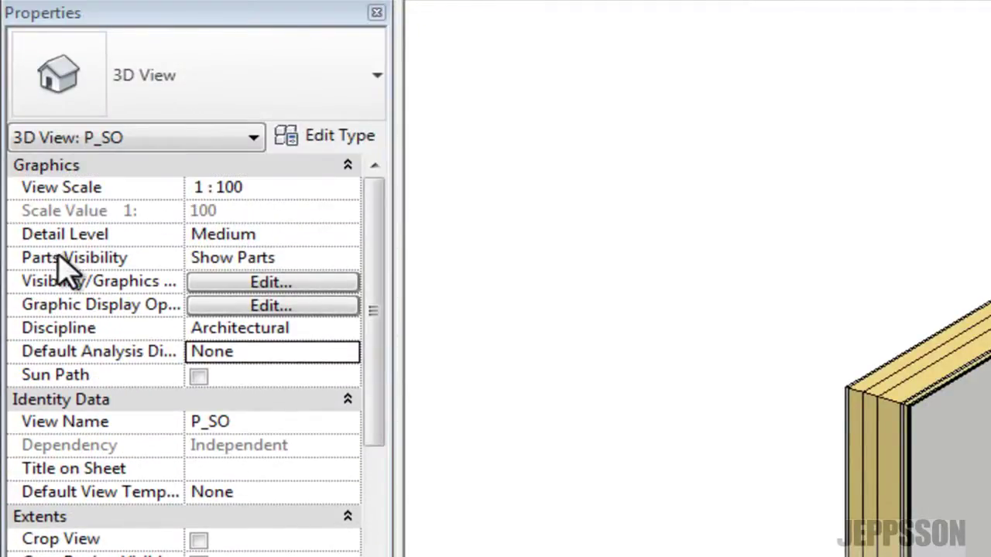
Set the view's Parts Visibility property to Show Both.
left_click(242, 259)
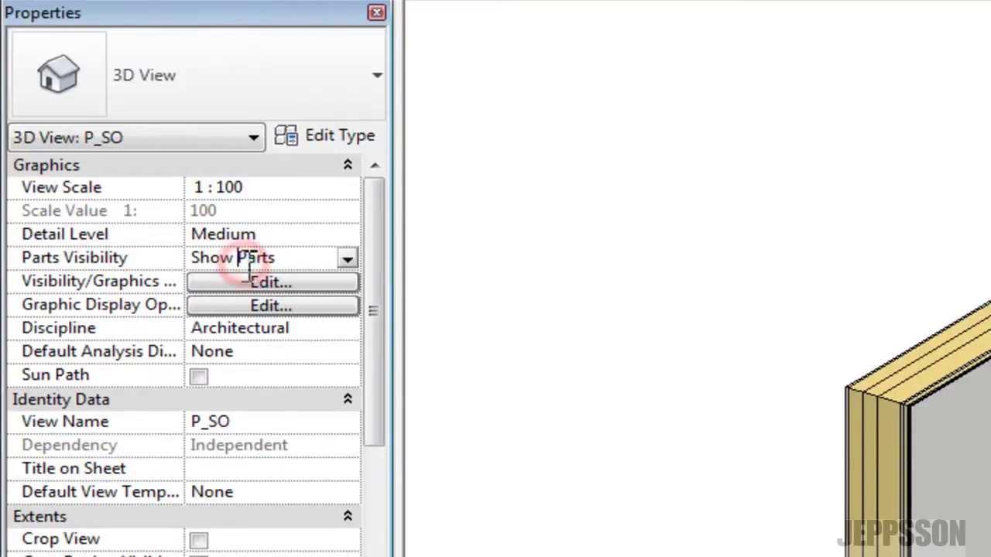
left_click(349, 260)
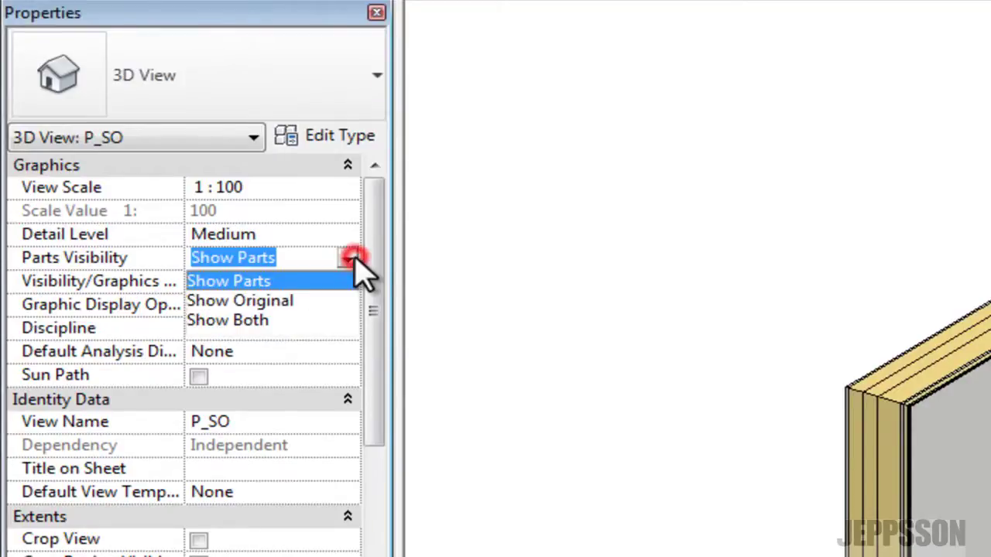
left_click(256, 321)
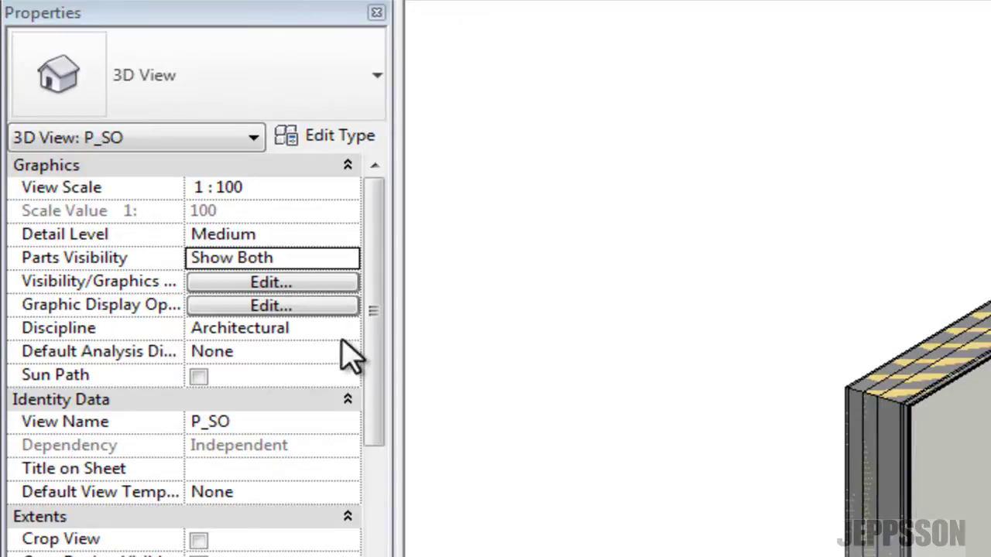
Turn on Show Shape Handles for one of the wall's layer parts.
left_click(939, 343)
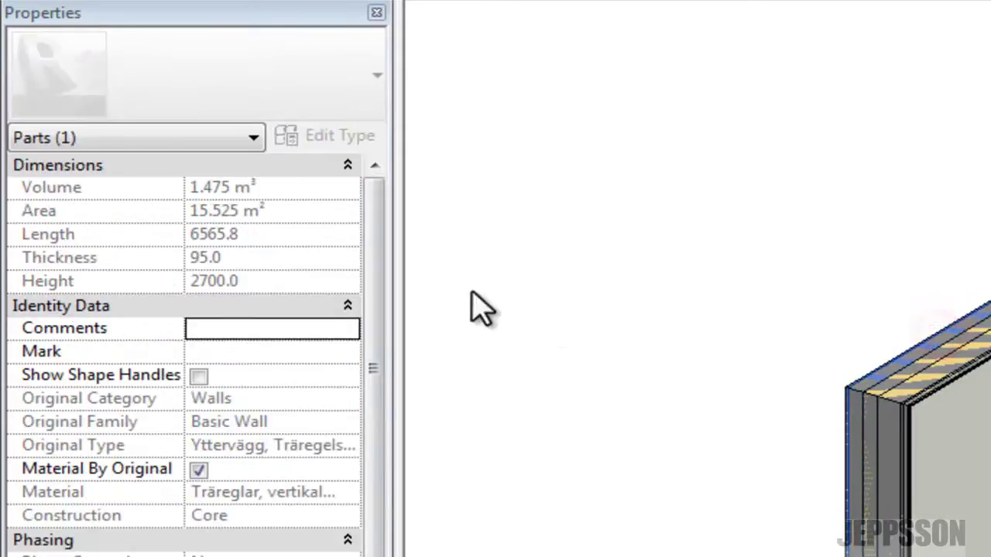
left_click_drag(372, 256, 389, 207)
left_click(199, 377)
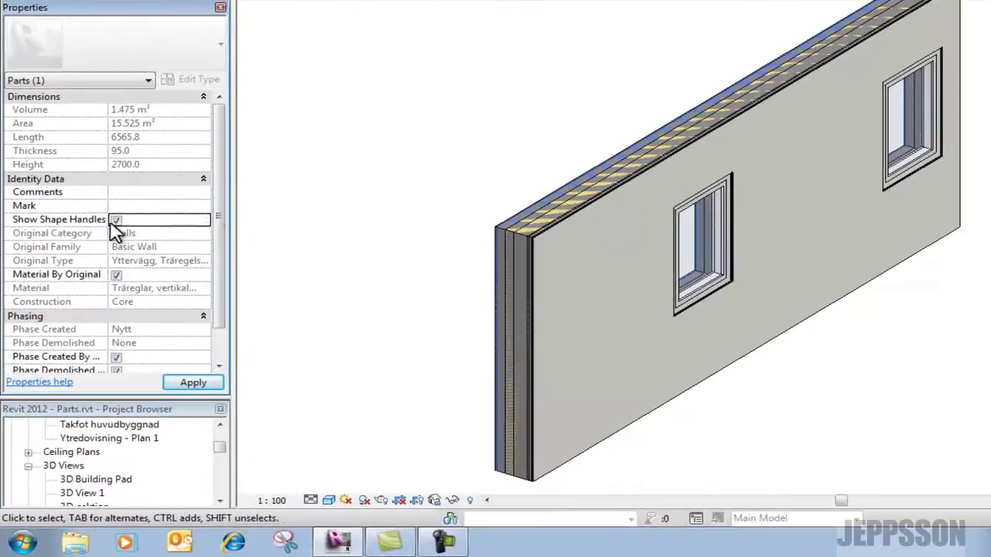
left_click(192, 379)
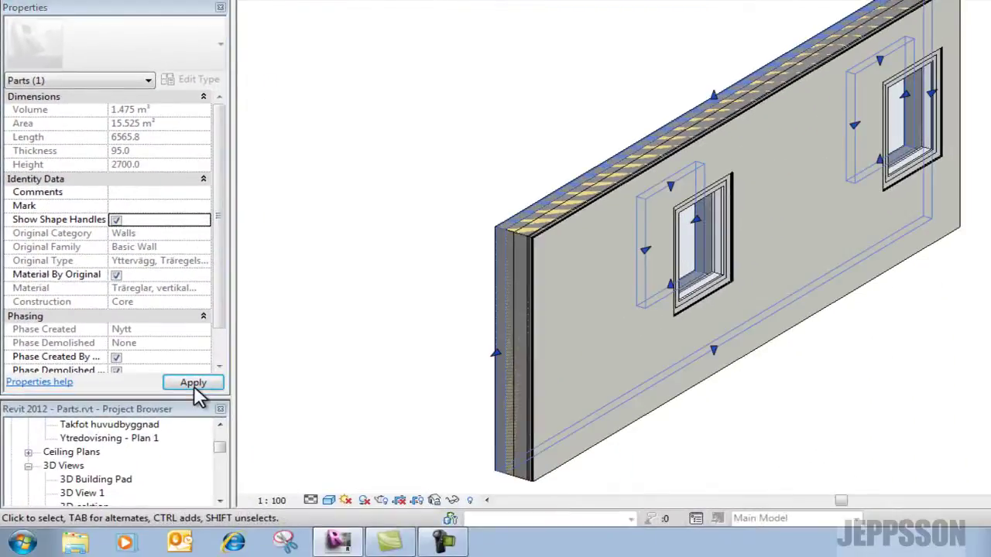
Pull the Träreglar core part's left end back by 788.4.
left_click(534, 327)
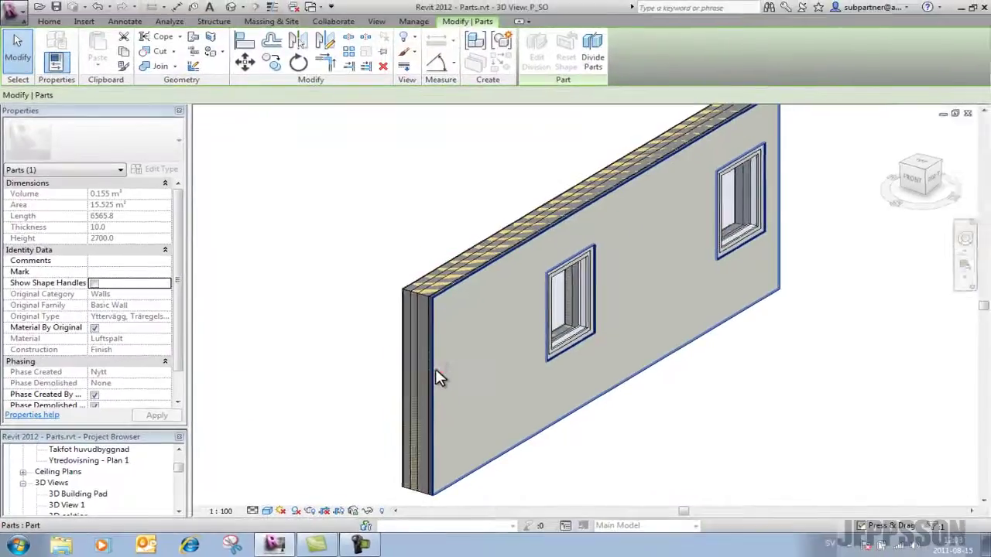
scroll(534, 326, "up", 3)
scroll(438, 377, "down", 2)
middle_click_drag(437, 376, 383, 363)
scroll(383, 364, "down", 2)
left_click(341, 310)
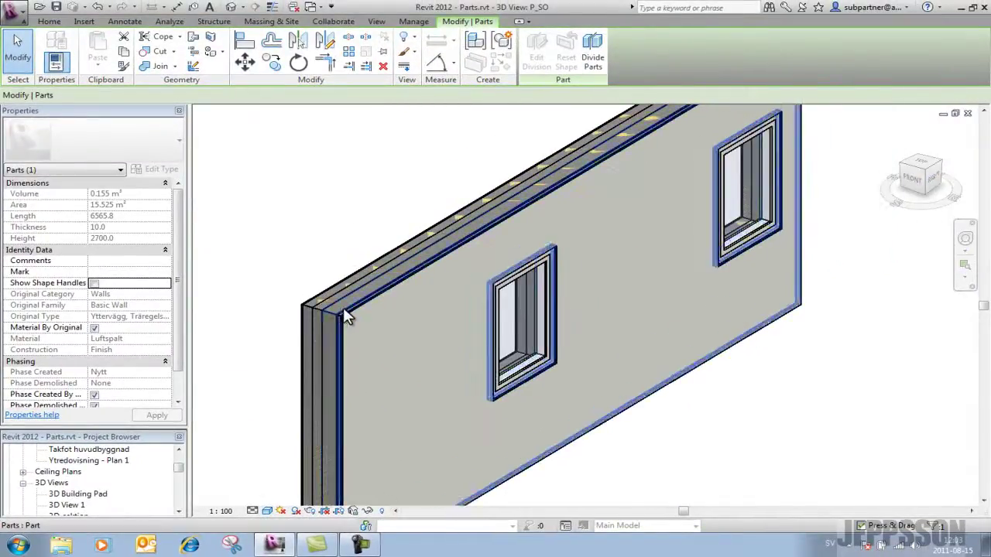
left_click(334, 310)
scroll(331, 341, "down", 2)
middle_click_drag(332, 346, 421, 313)
left_click(95, 283)
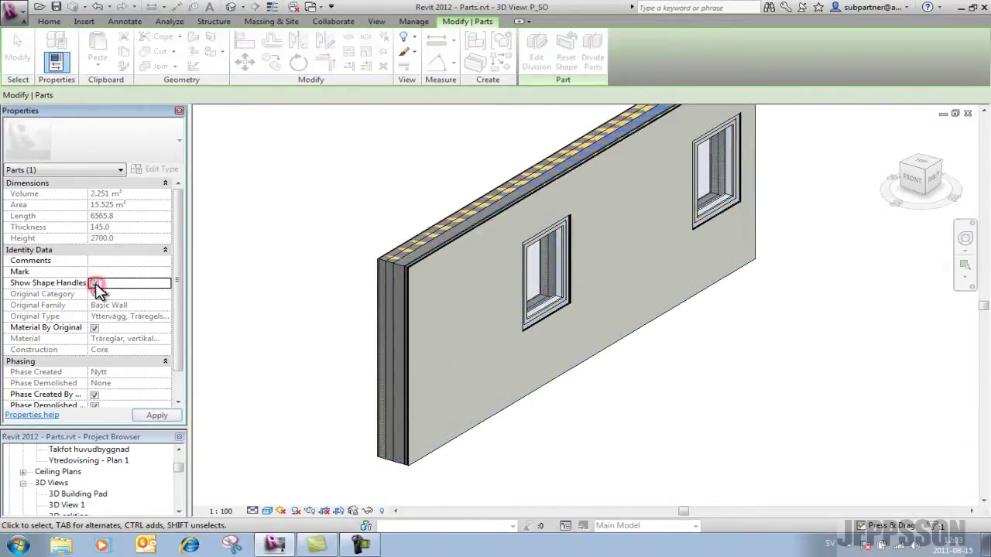
left_click(144, 418)
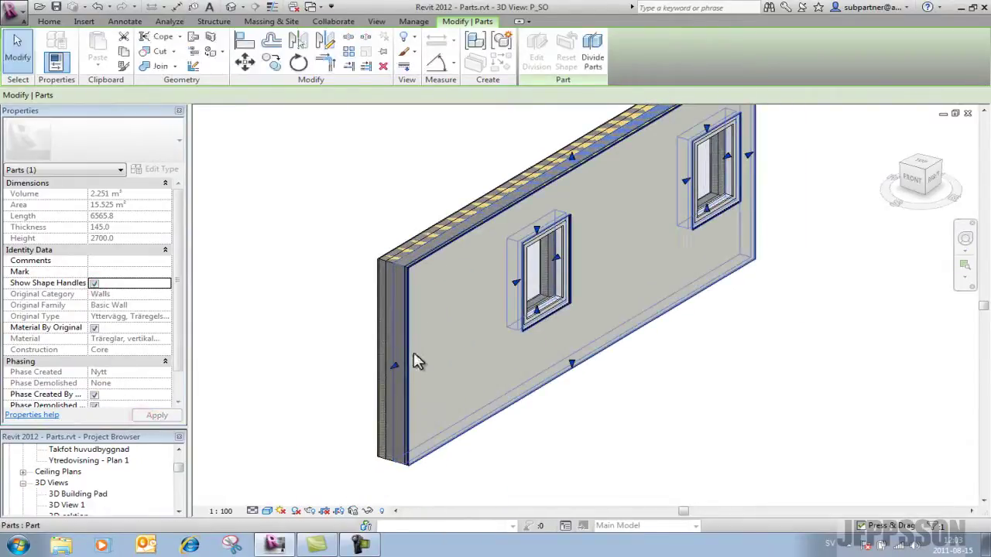
left_click_drag(394, 365, 437, 346)
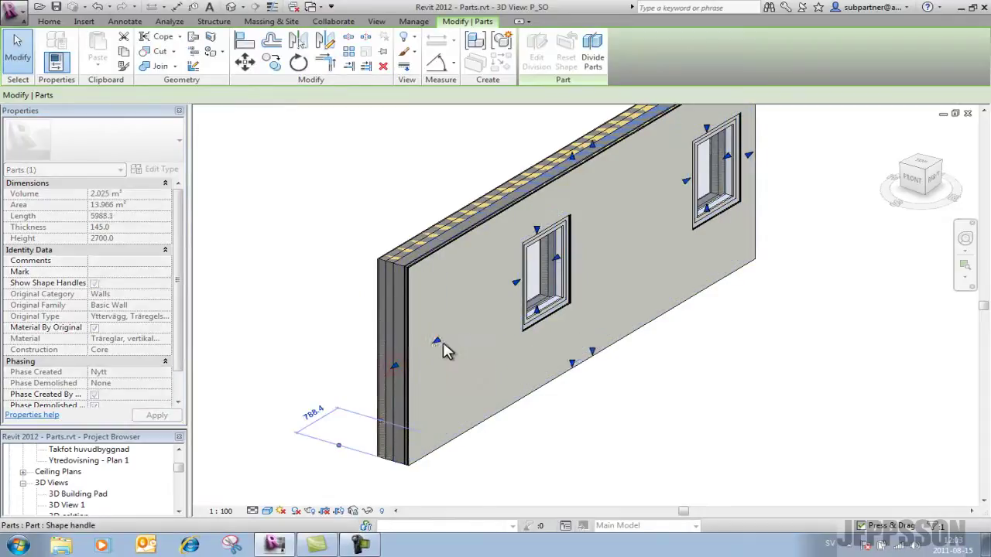
Pull the left edges of the 9 mm render and 10 mm Luftspalt parts inward.
scroll(436, 350, "up", 2)
left_click(393, 295)
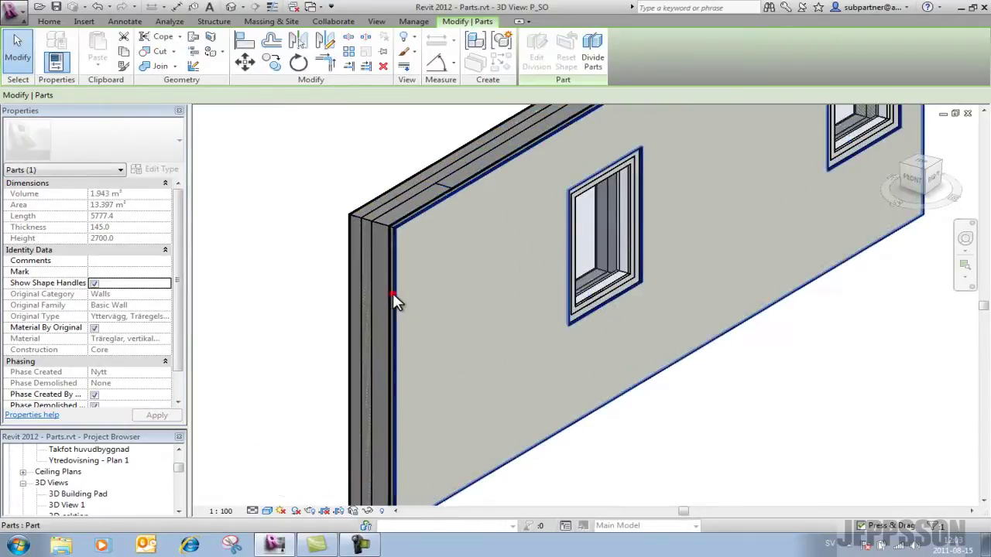
left_click(93, 283)
left_click_drag(393, 389, 496, 348)
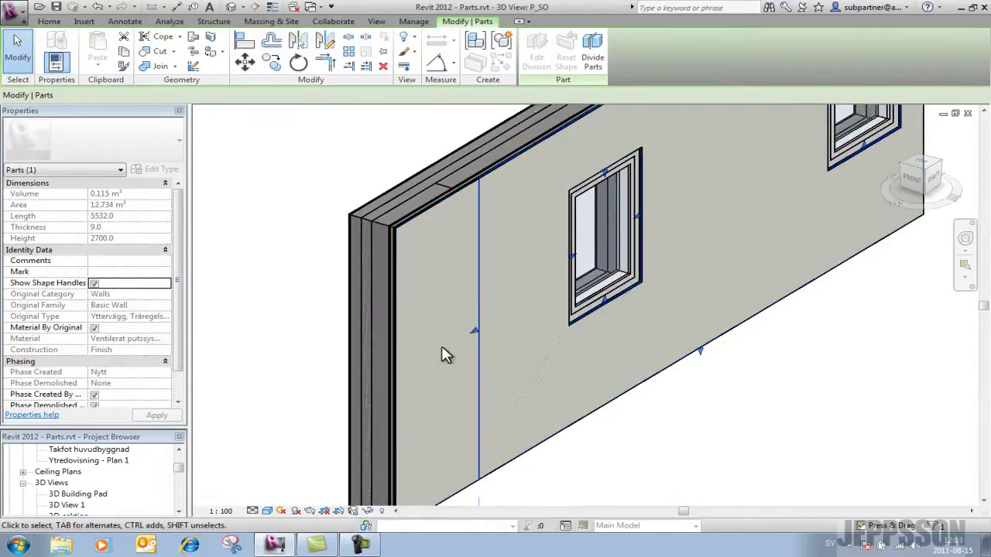
left_click(395, 322)
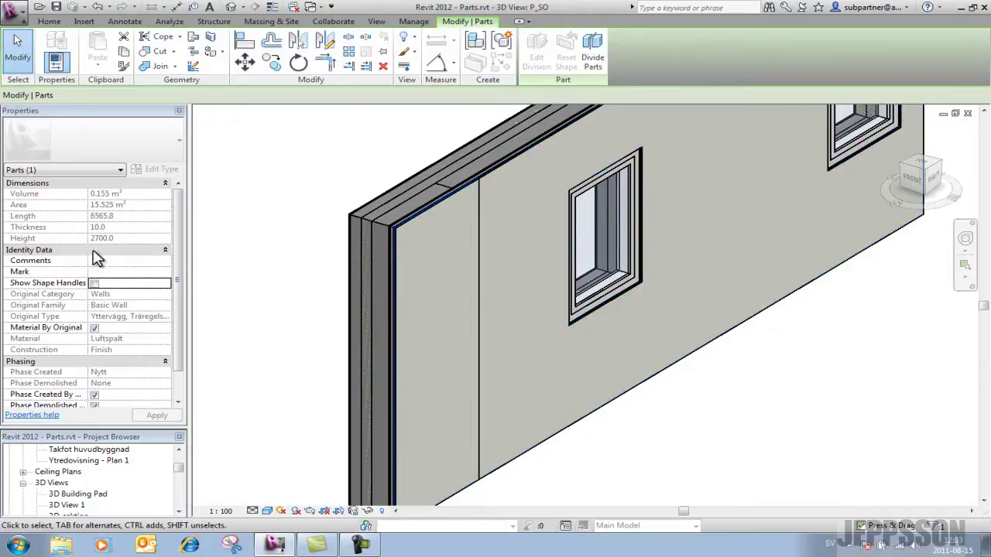
left_click(93, 283)
left_click_drag(391, 379, 473, 344)
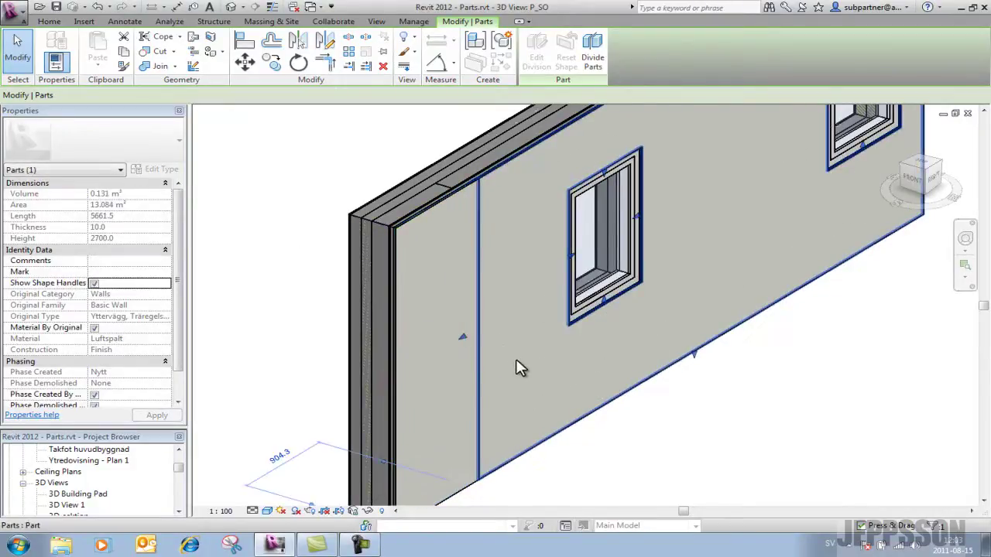
left_click(400, 270)
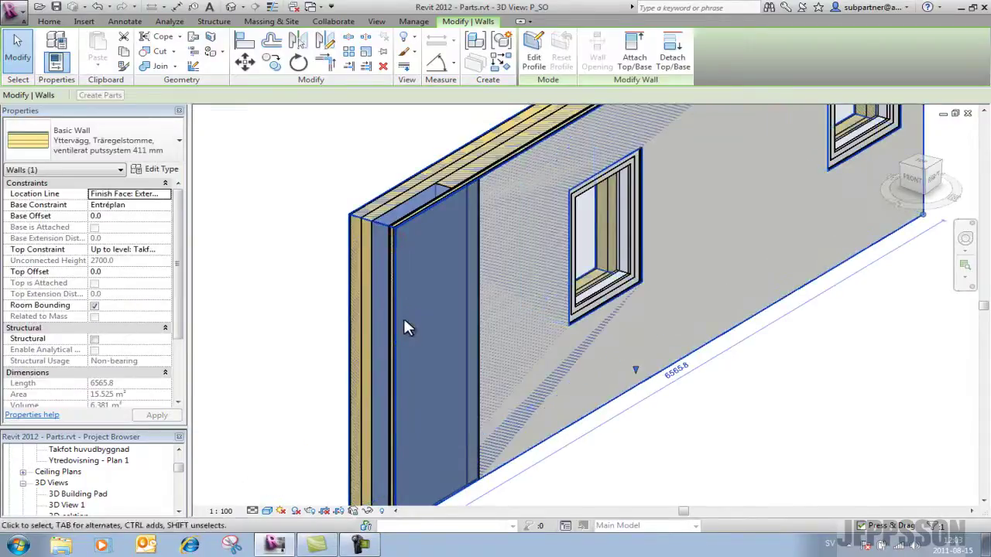
Change the view's Parts Visibility from Show Both to Show Parts.
scroll(286, 361, "down", 2)
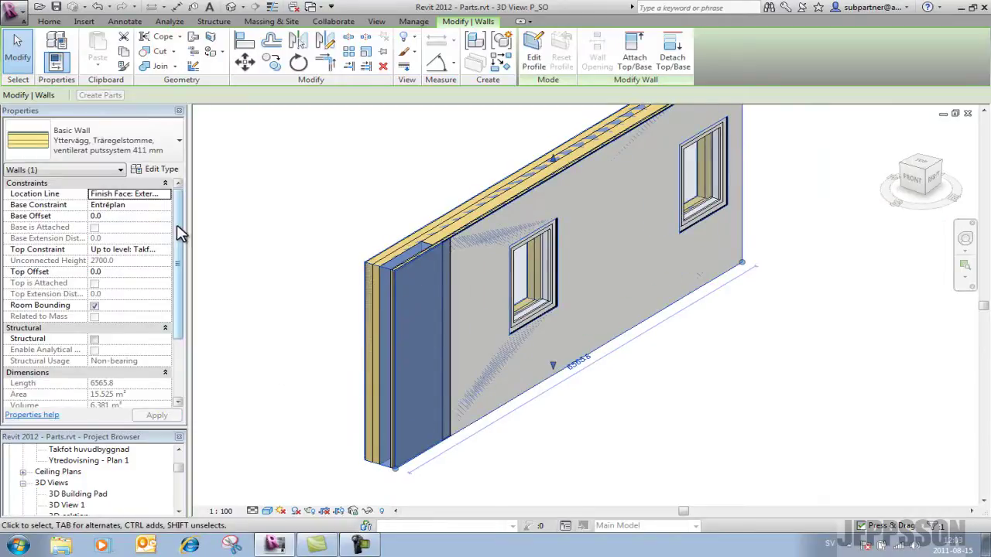
left_click(250, 228)
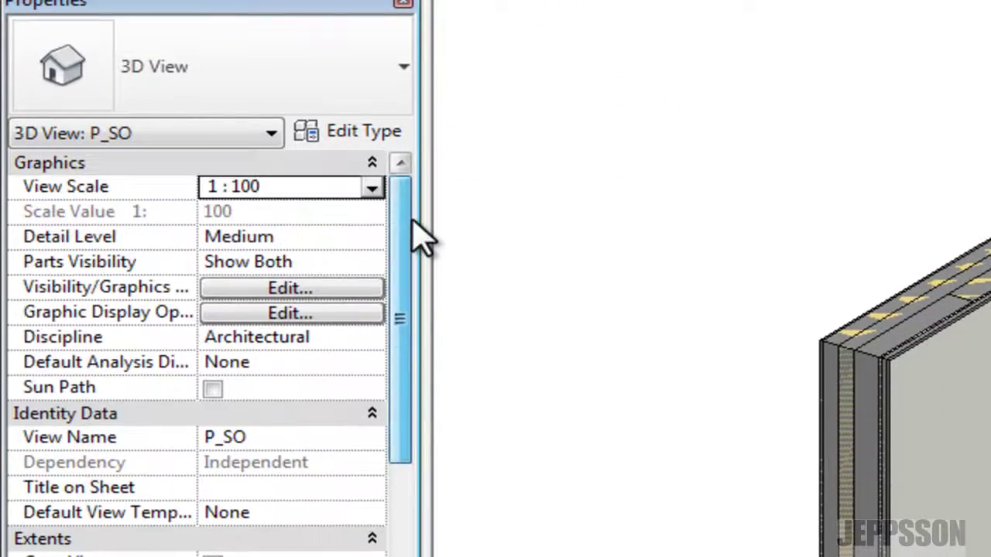
left_click(285, 261)
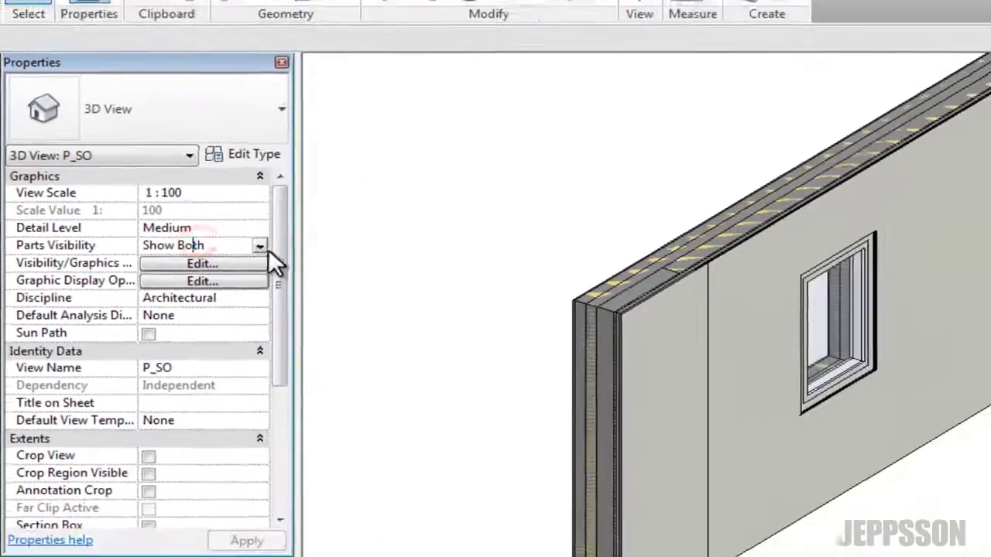
left_click(259, 246)
left_click(241, 259)
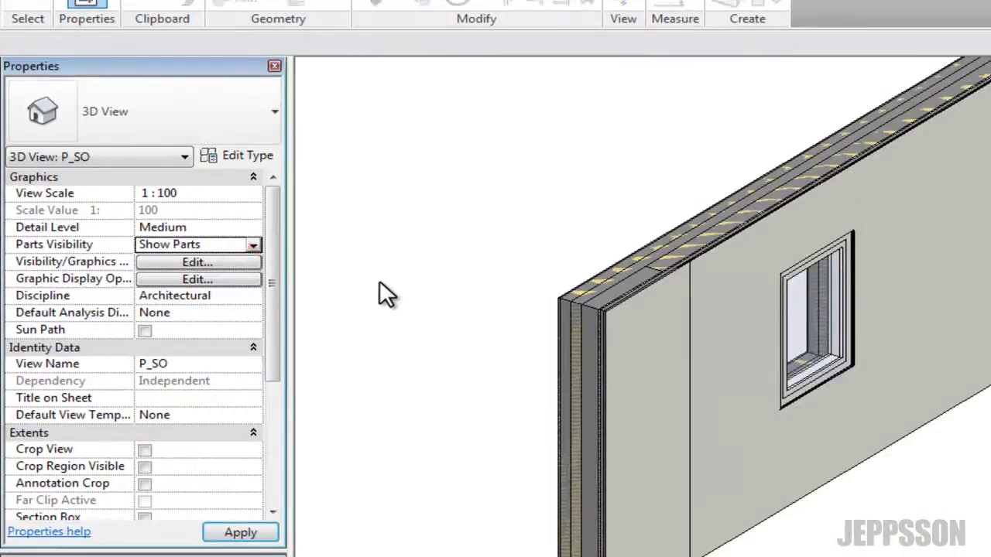
scroll(623, 298, "up", 3)
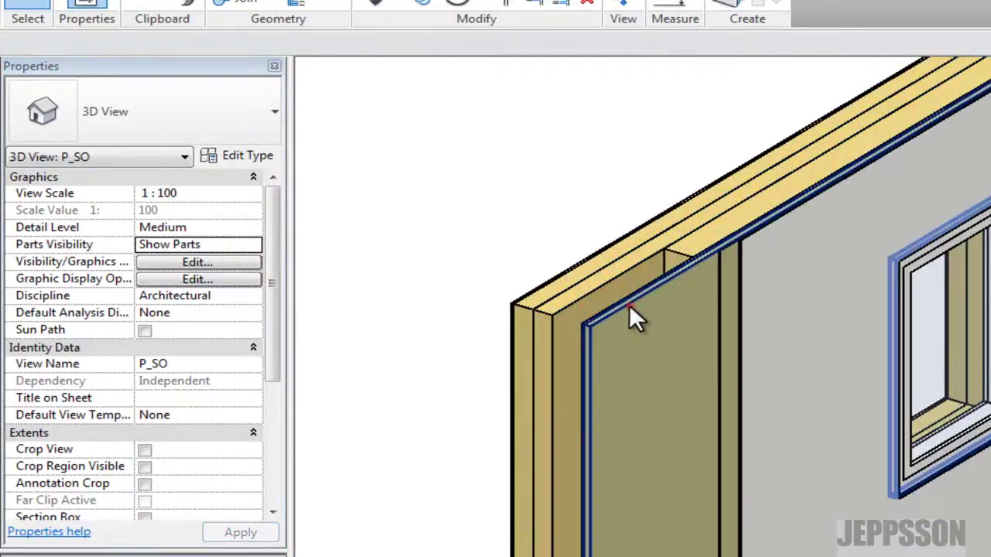
left_click(630, 308)
Turn on shape handles for the Fasadskiva wall part.
left_click_drag(274, 278, 277, 365)
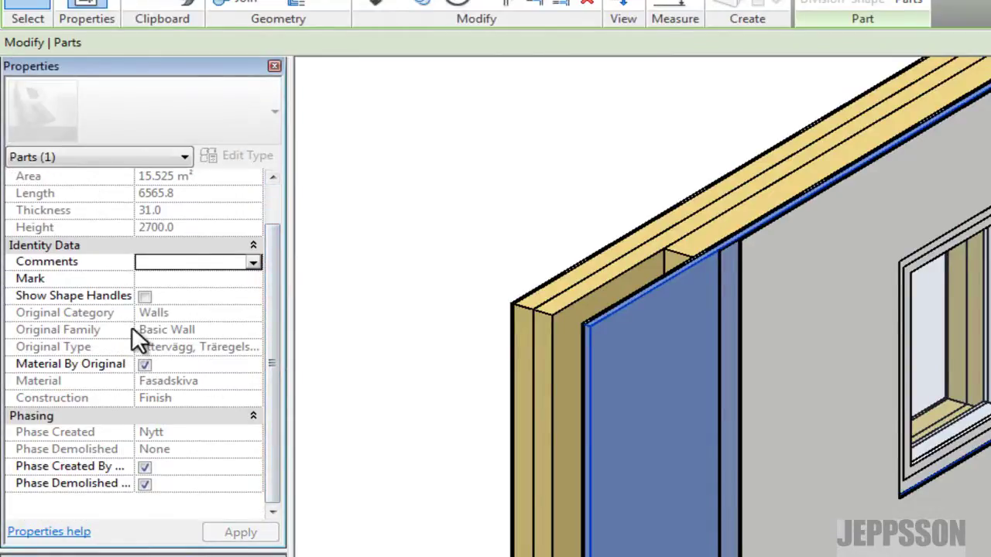
left_click(144, 296)
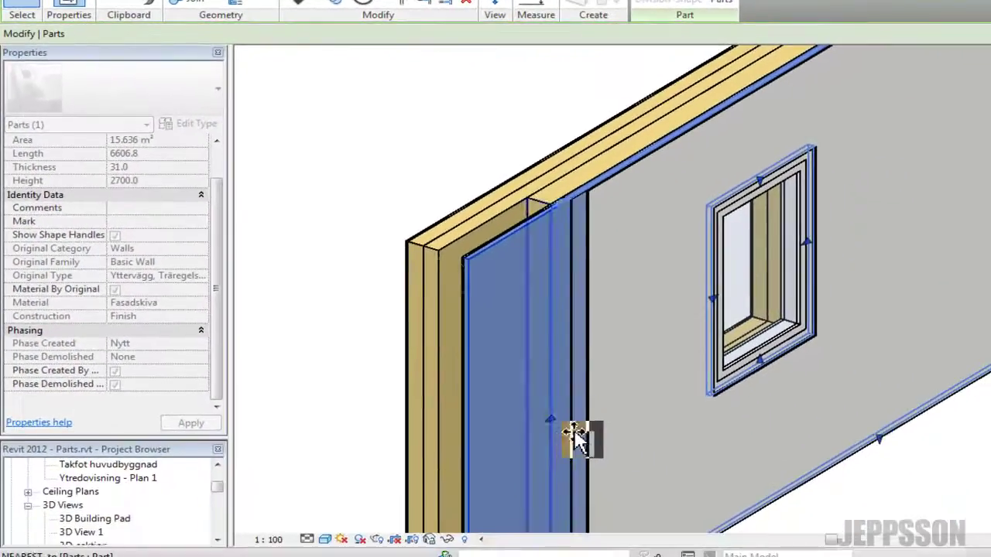
left_click(638, 380)
Shorten the 13 mm Utegips part by 818.3 at its left end, to 5747.5.
scroll(639, 381, "down", 1)
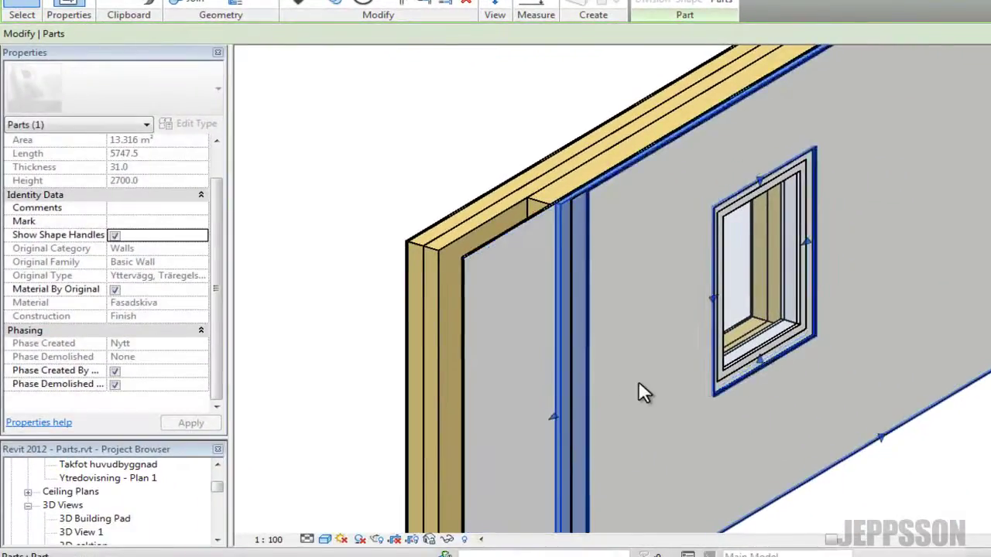
left_click(504, 368)
scroll(507, 377, "down", 1)
middle_click_drag(507, 377, 500, 298)
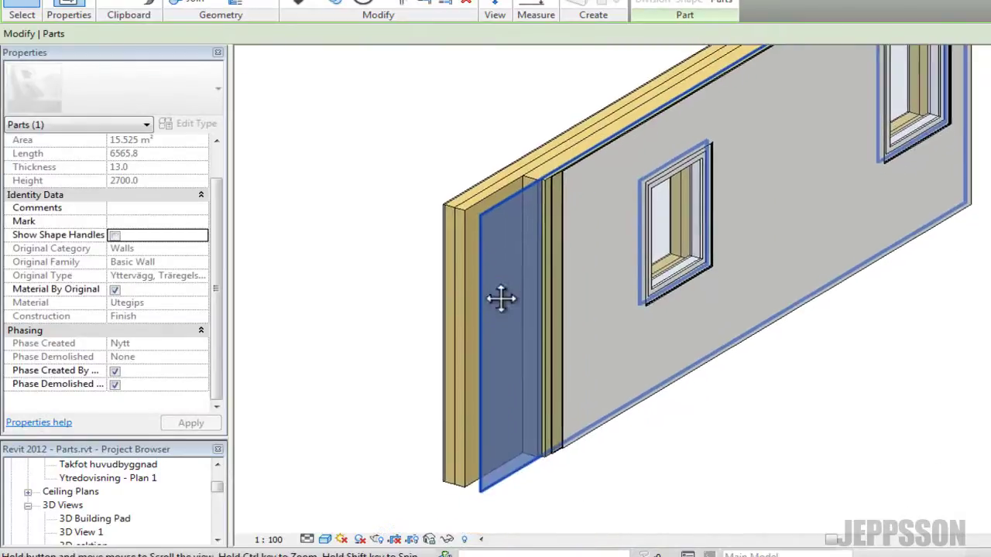
left_click(115, 236)
left_click_drag(473, 352, 545, 333)
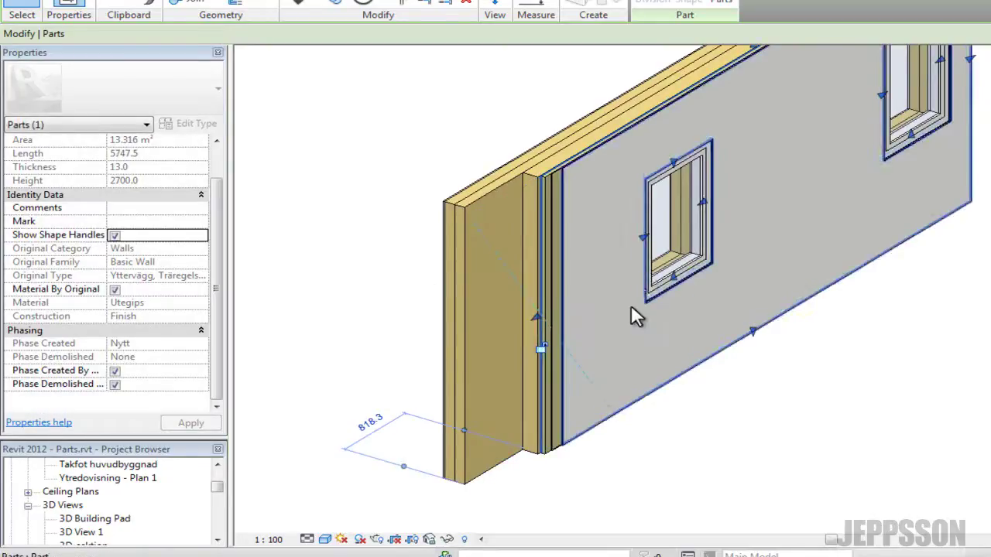
scroll(630, 305, "down", 2)
middle_click_drag(631, 305, 791, 369)
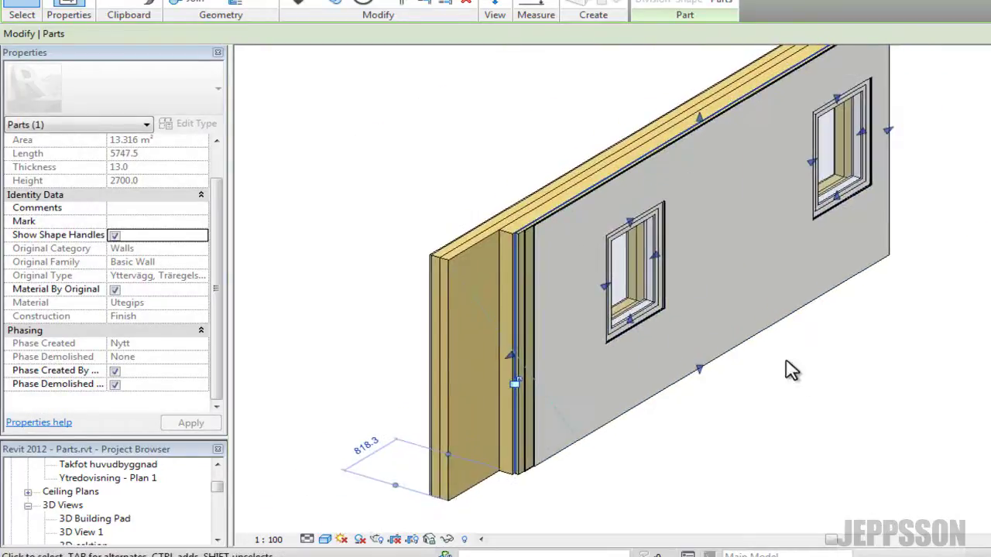
left_click(797, 407)
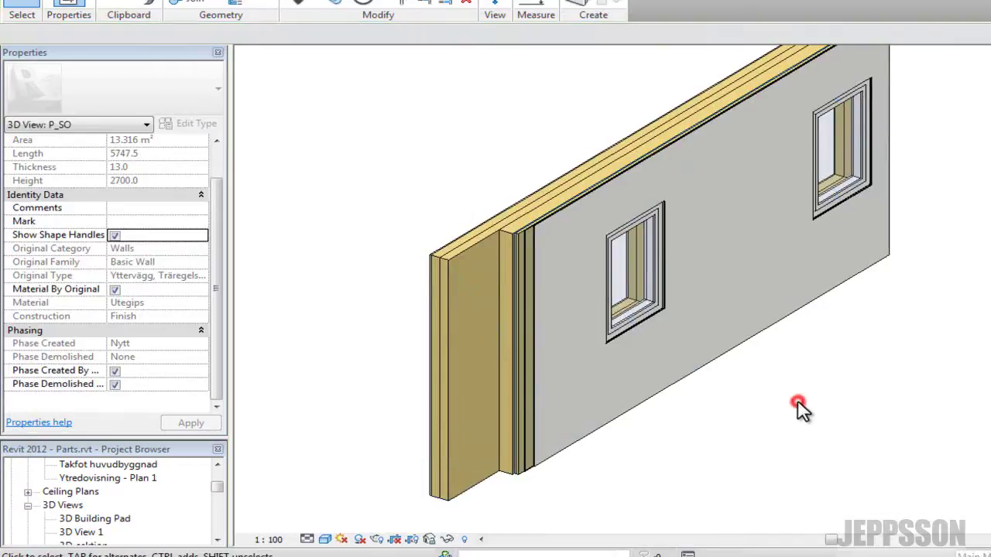
Open the Part Schedule from the Project Browser.
scroll(741, 391, "up", 1)
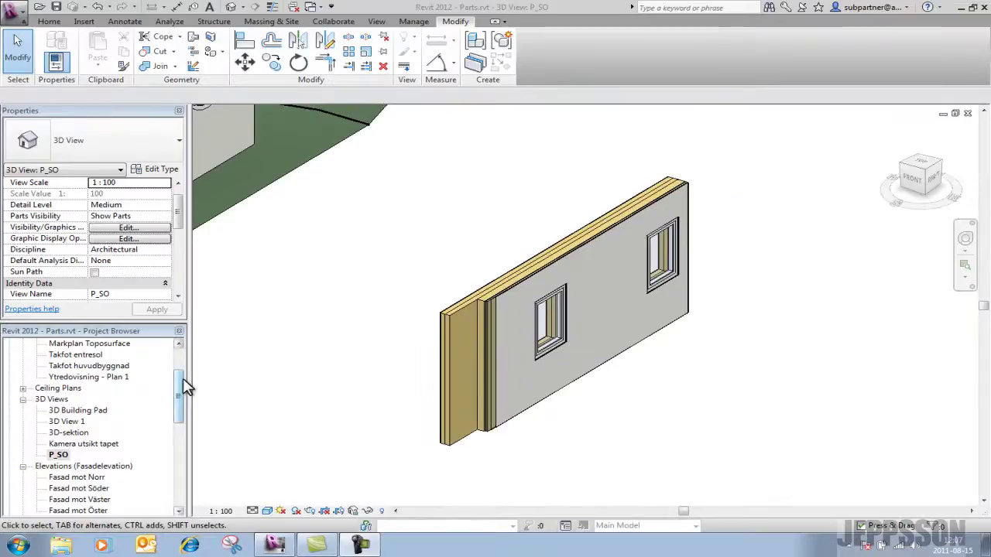
left_click_drag(183, 387, 179, 464)
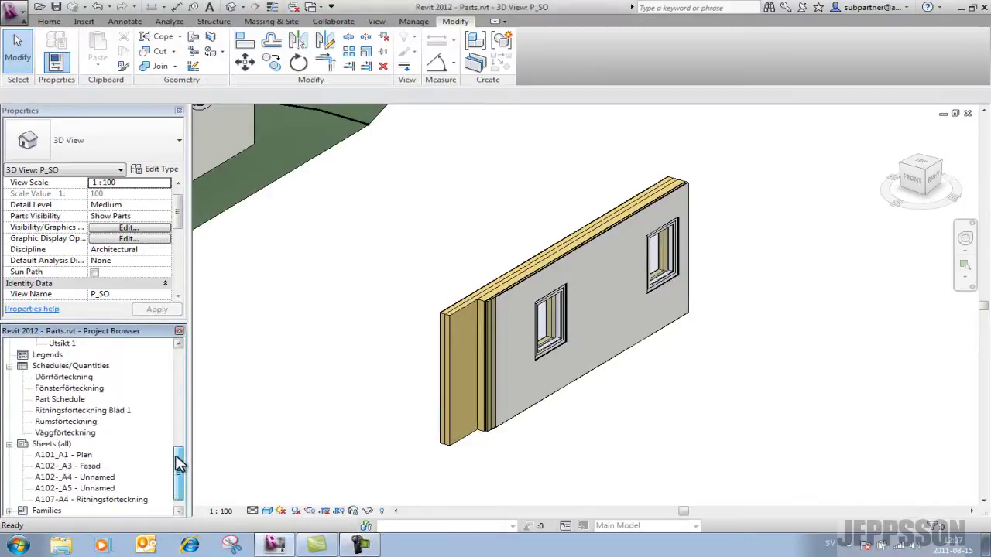
left_click(62, 389)
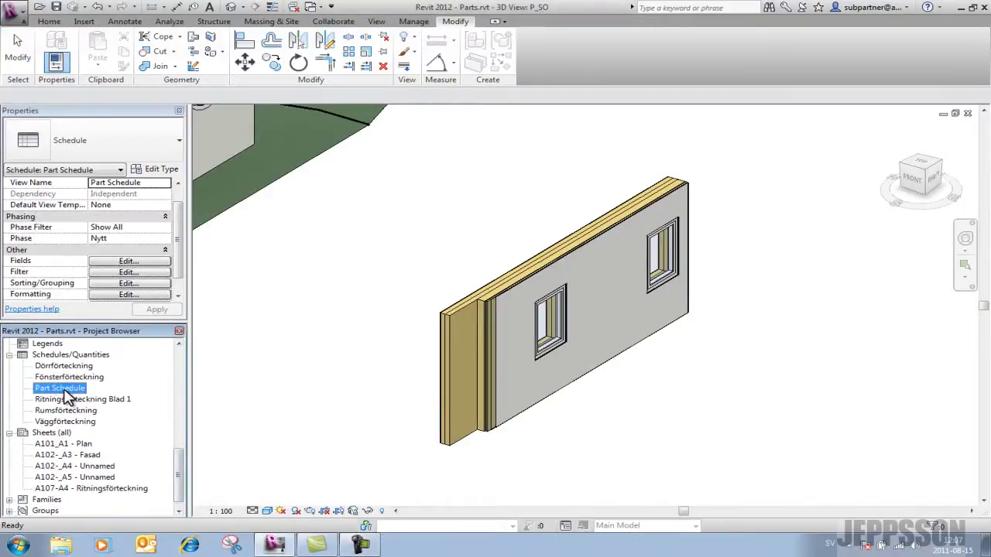
double_click(65, 390)
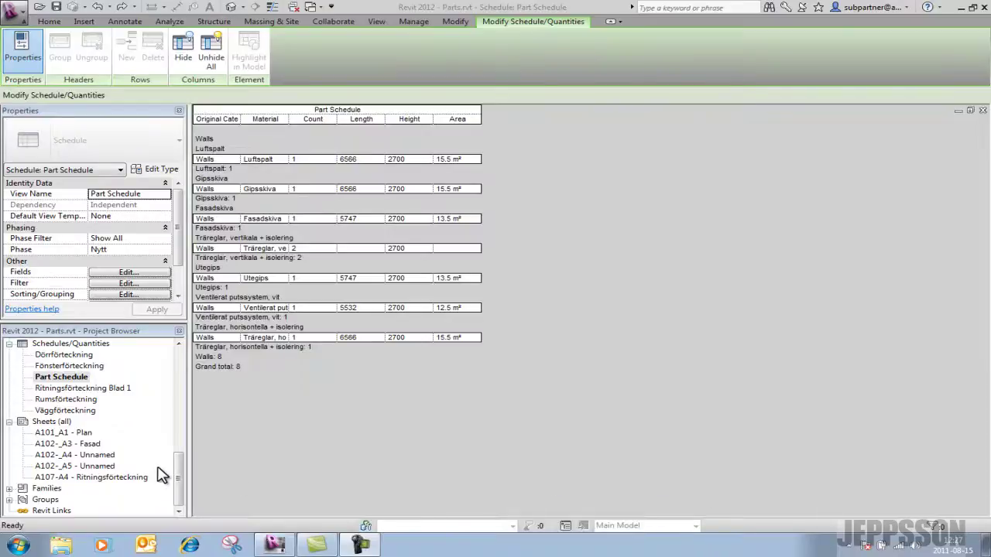
left_click_drag(177, 471, 180, 398)
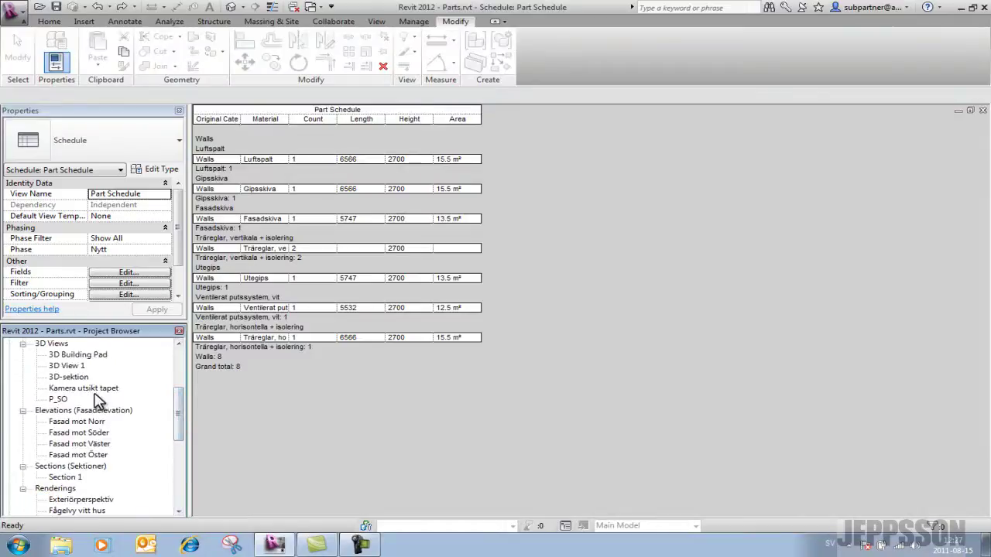
Reopen the P_SO 3D view and crossing-select the wall's eight parts.
double_click(60, 399)
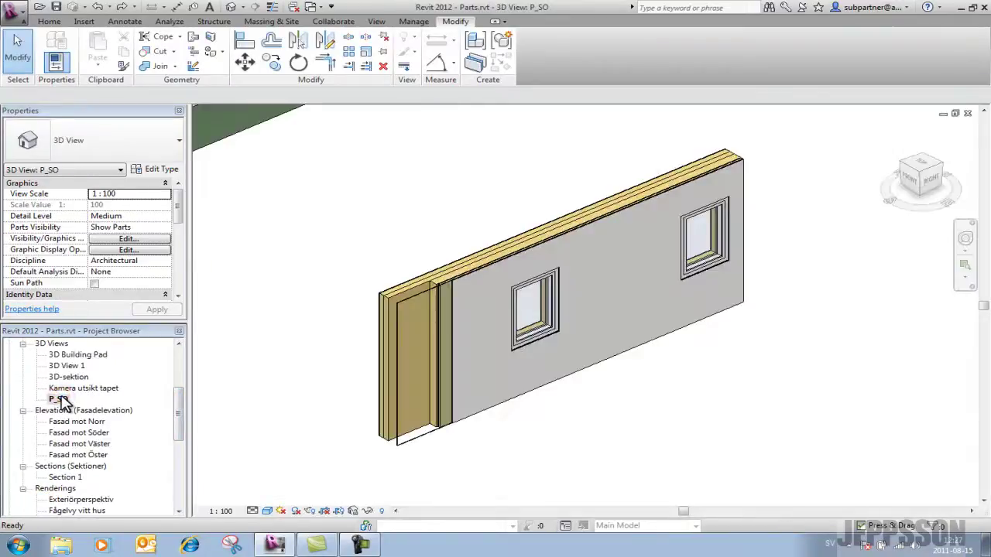
left_click_drag(707, 394, 609, 296)
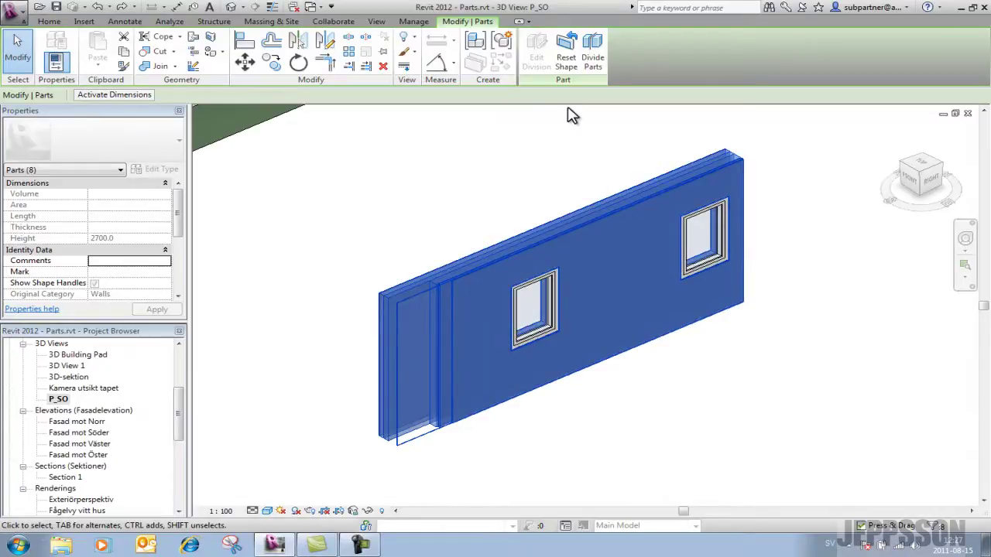
Reset the selected parts to flush ends and start a Divide Parts sketch.
left_click(565, 62)
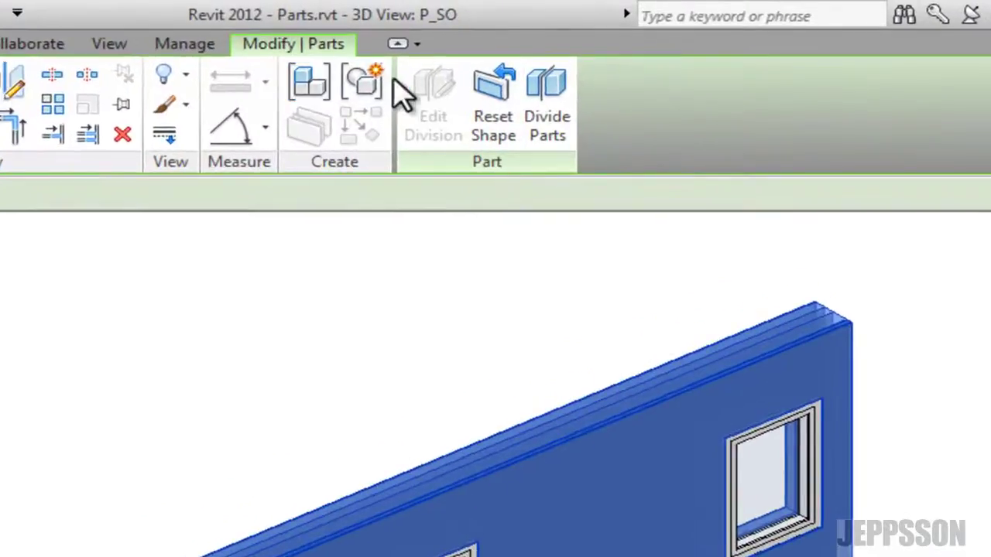
left_click(502, 101)
left_click(484, 77)
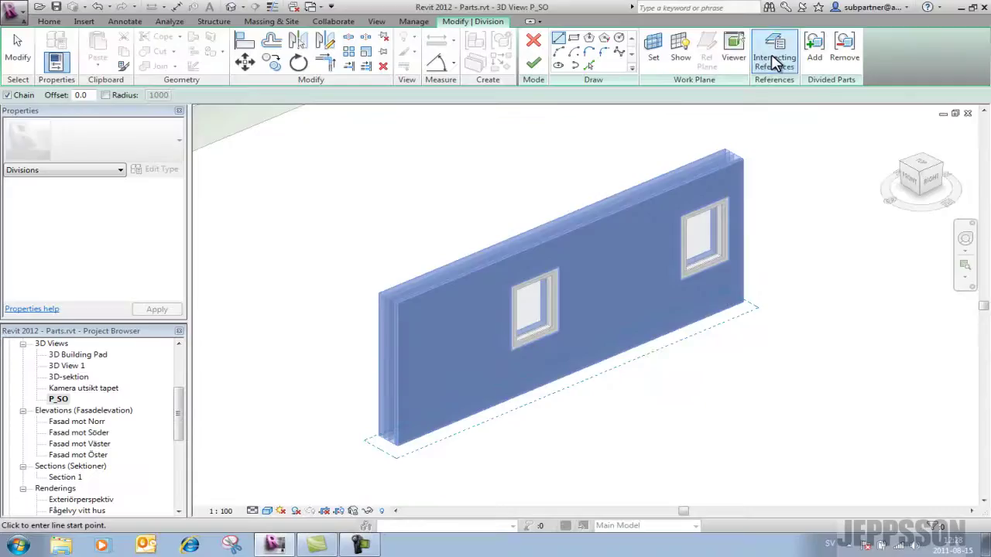
left_click(774, 60)
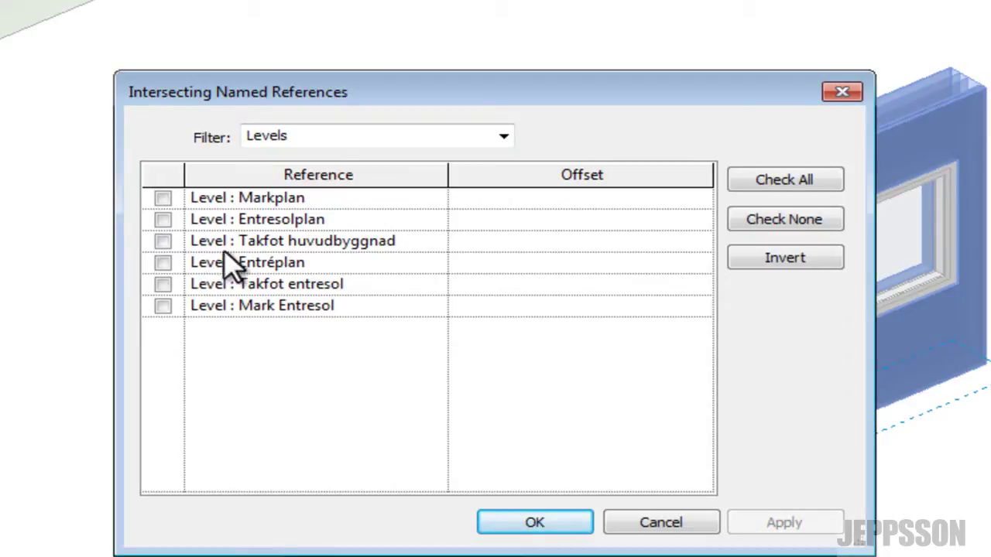
left_click(428, 136)
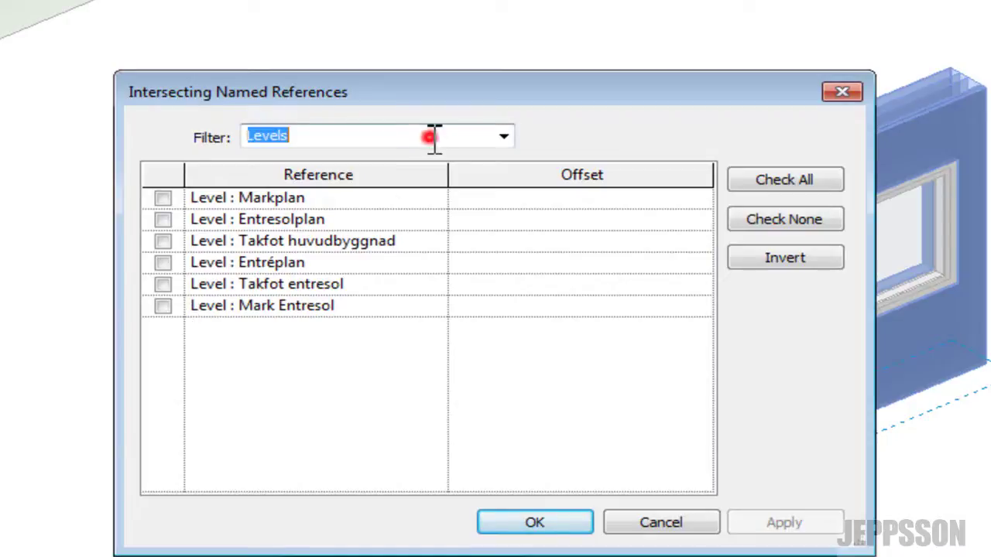
left_click(502, 136)
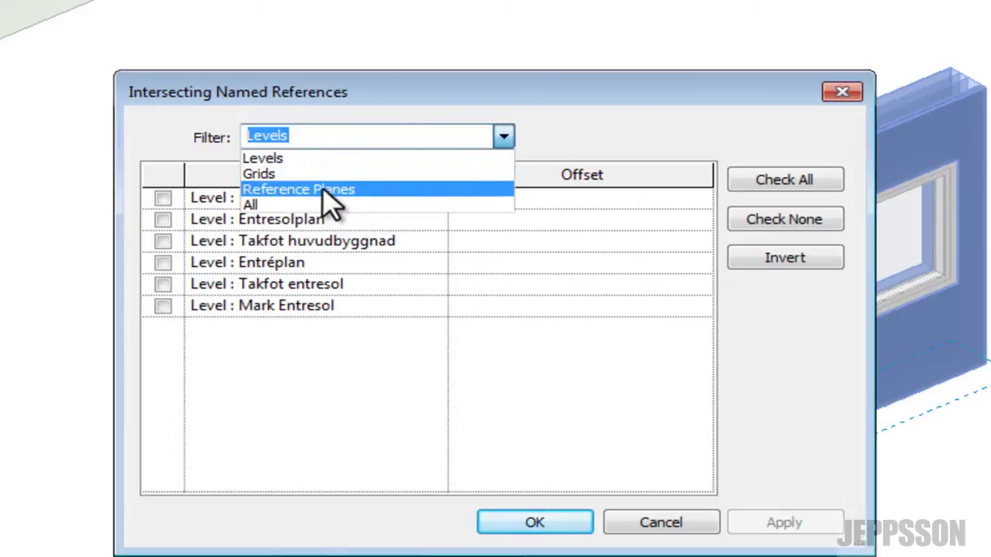
left_click(255, 205)
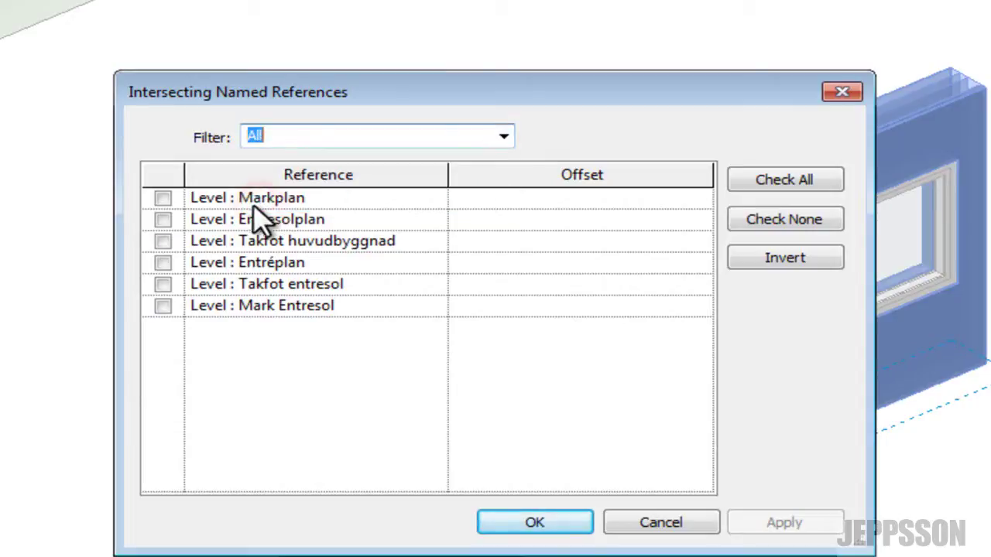
left_click(162, 199)
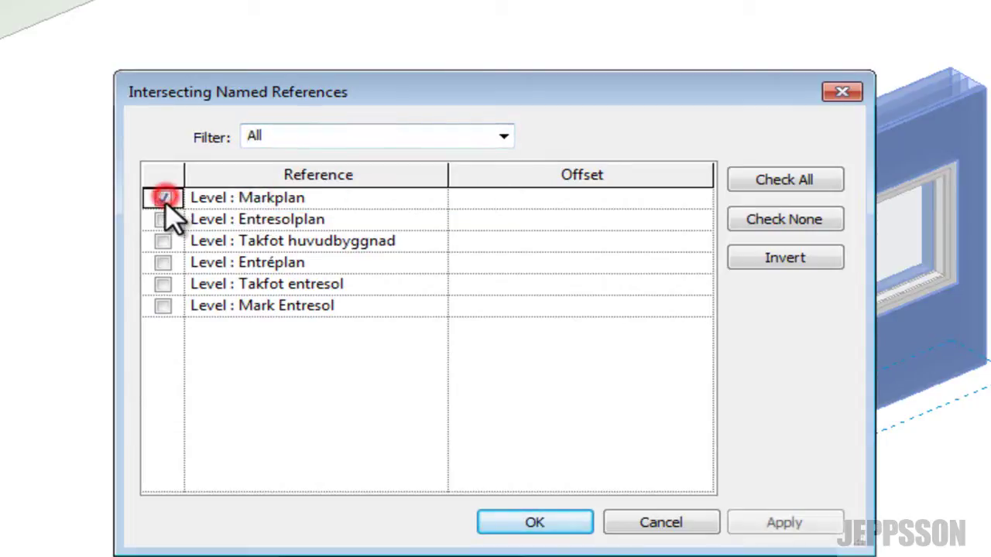
left_click(162, 220)
left_click(162, 242)
left_click(162, 263)
left_click(163, 285)
left_click(162, 306)
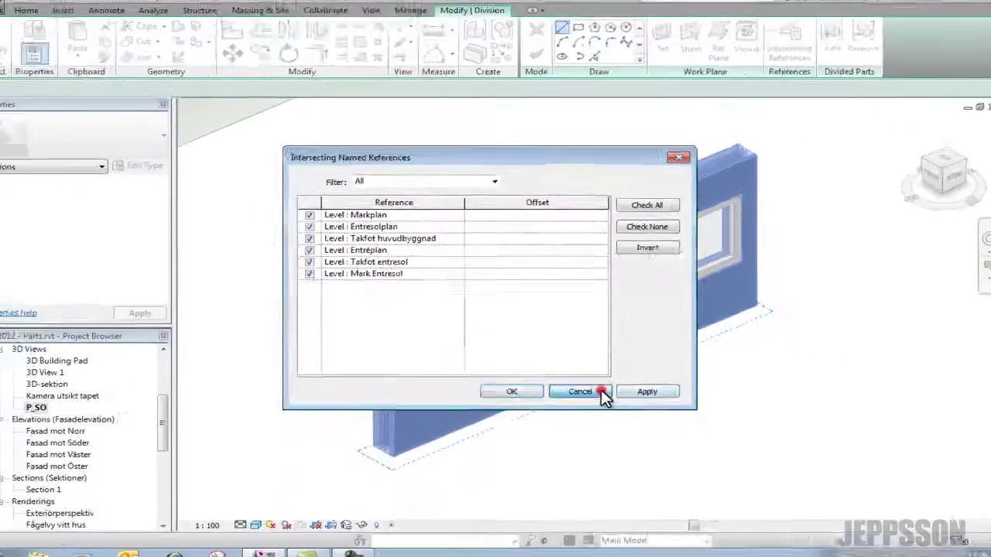
left_click(700, 524)
left_click(621, 399)
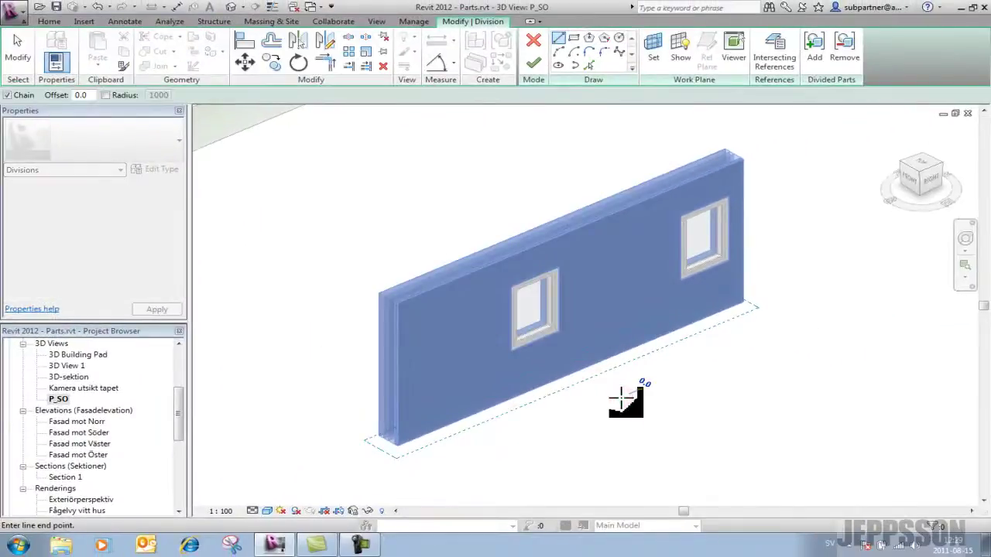
Cancel the unfinished division and start a new one on the 9.0 outer part only.
key("Escape")
key("Escape")
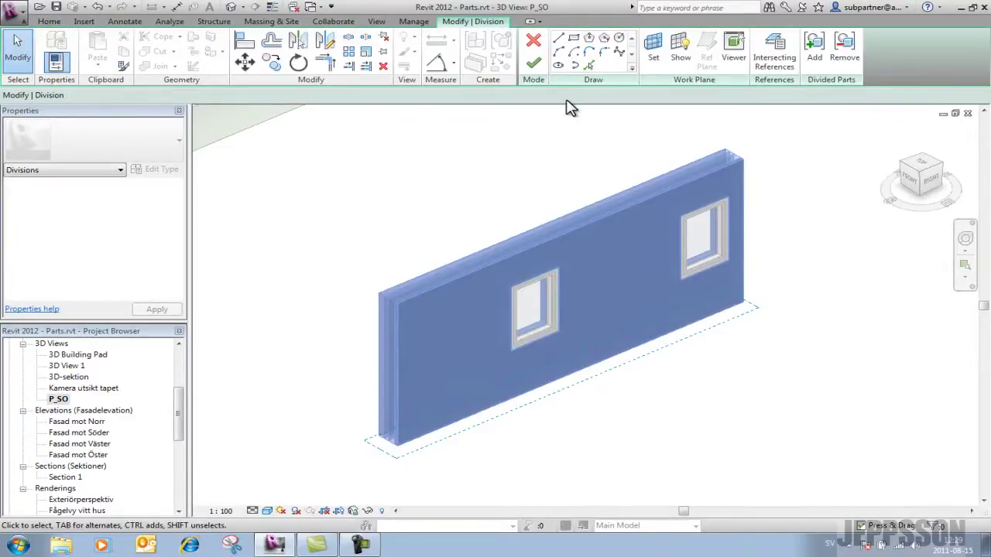
left_click(533, 40)
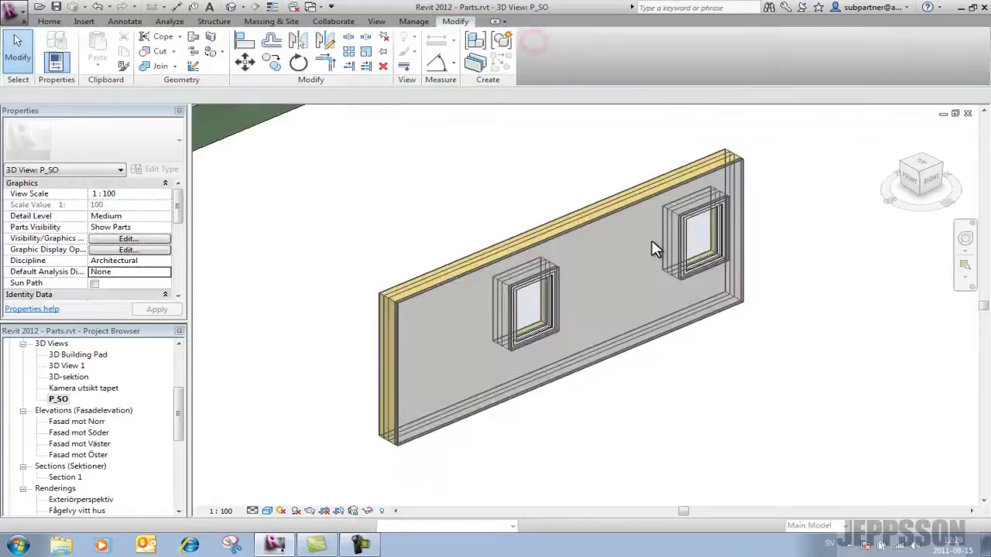
left_click(654, 343)
scroll(616, 240, "up", 4)
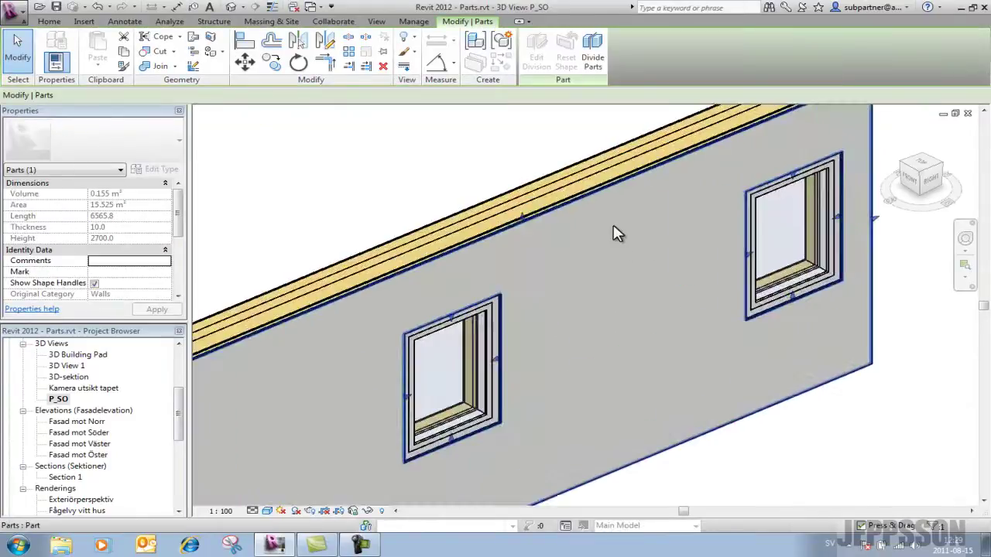
left_click(627, 186)
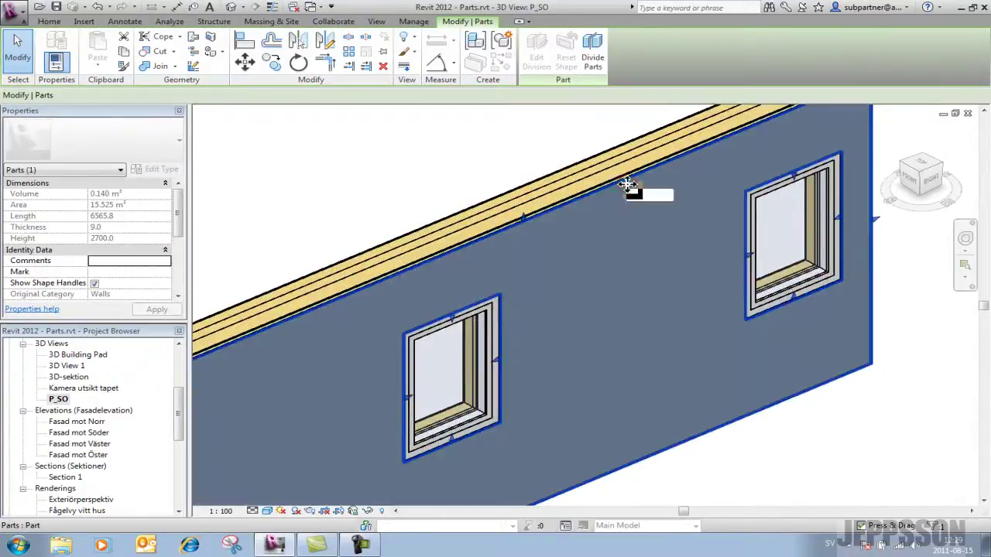
scroll(626, 186, "down", 4)
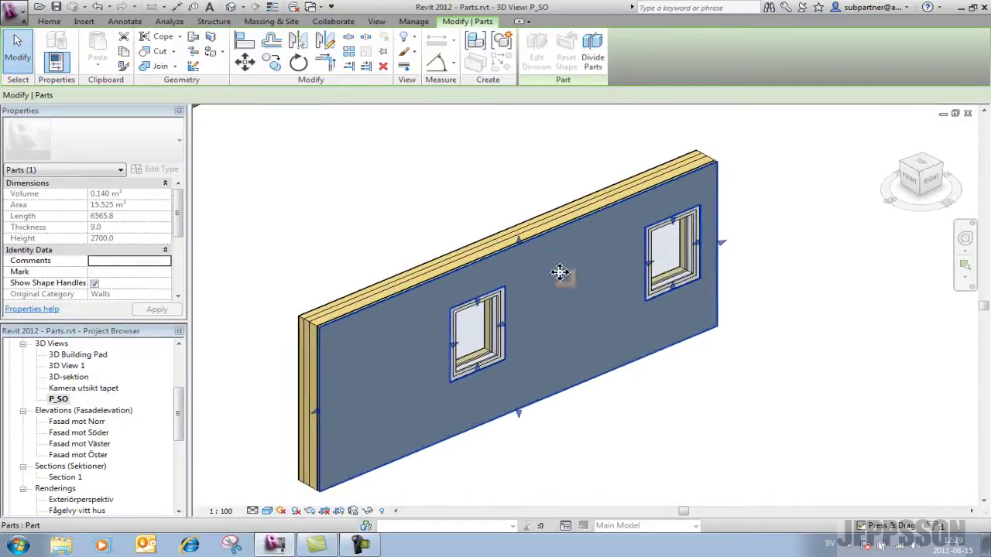
left_click(593, 58)
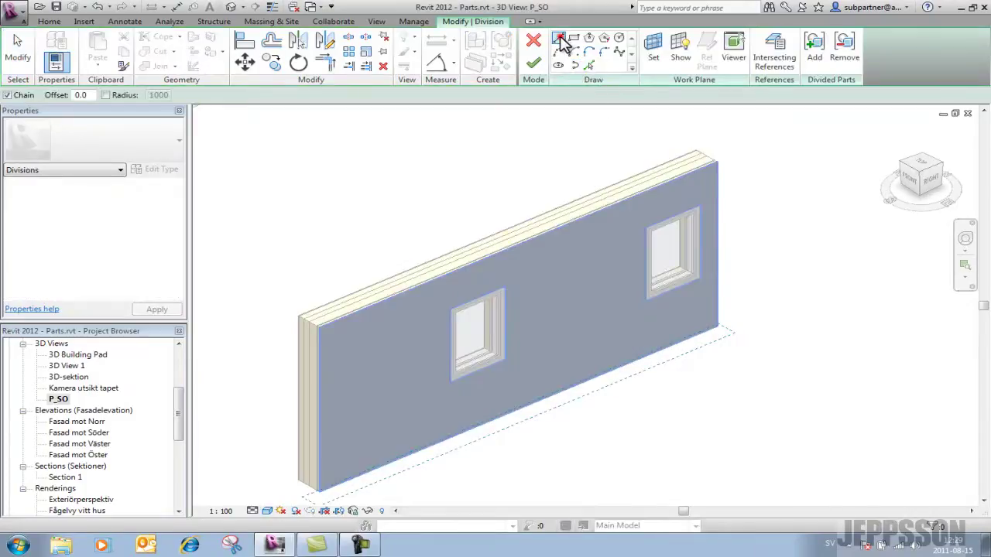
Open the Entréplan floor plan and zoom in on the east wall.
middle_click_drag(673, 390, 624, 341)
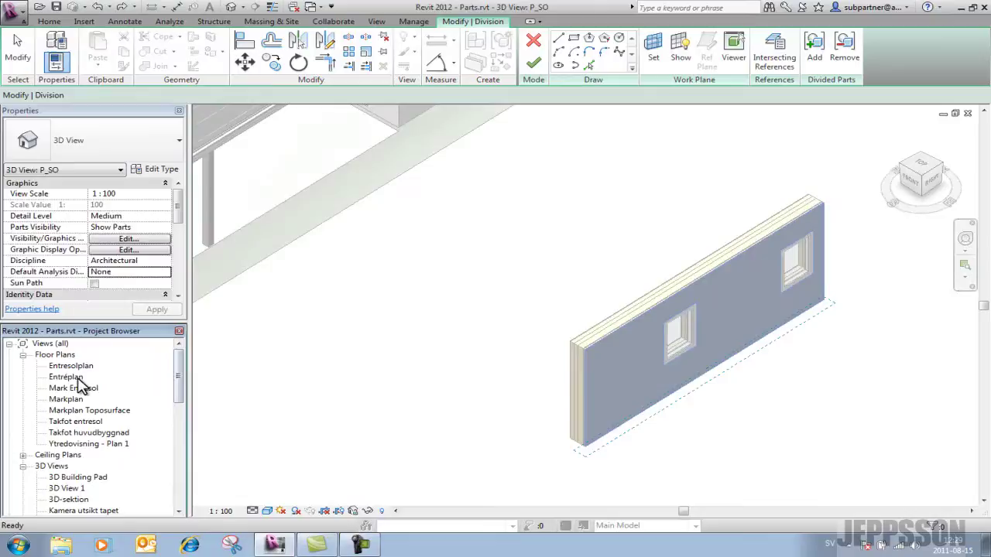
double_click(74, 377)
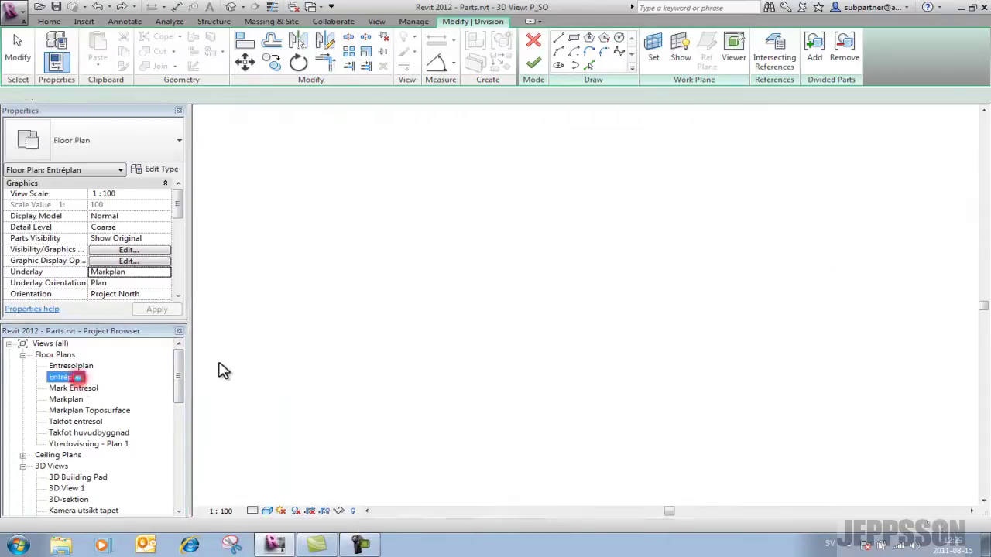
scroll(808, 354, "up", 8)
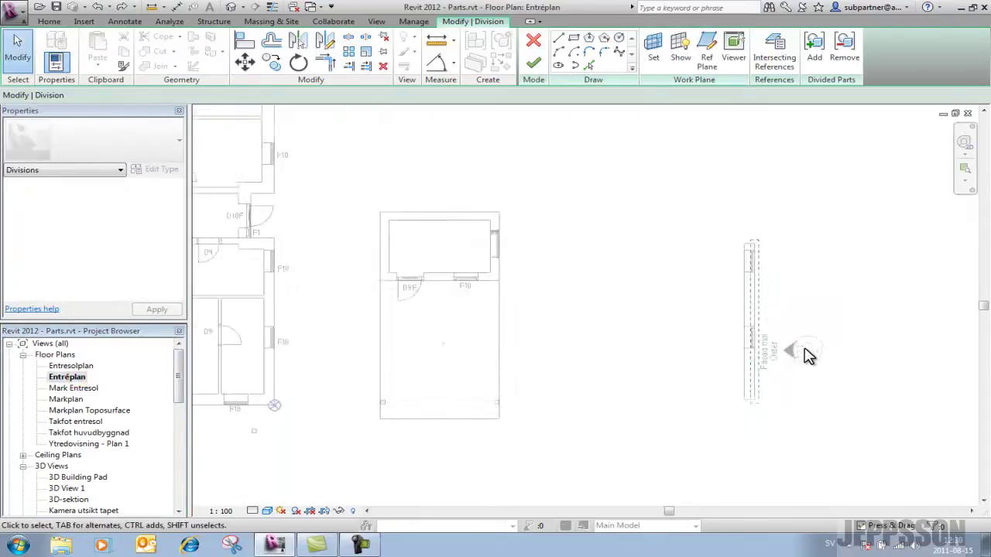
middle_click_drag(741, 248, 705, 282)
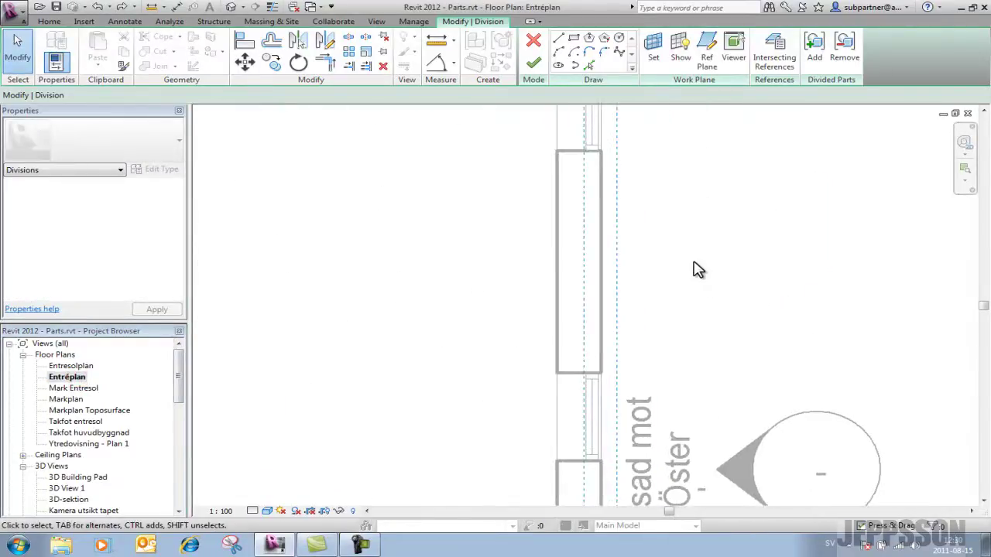
Sketch an angled division line across the Fasad mot Öster wall and finish the division.
left_click(558, 38)
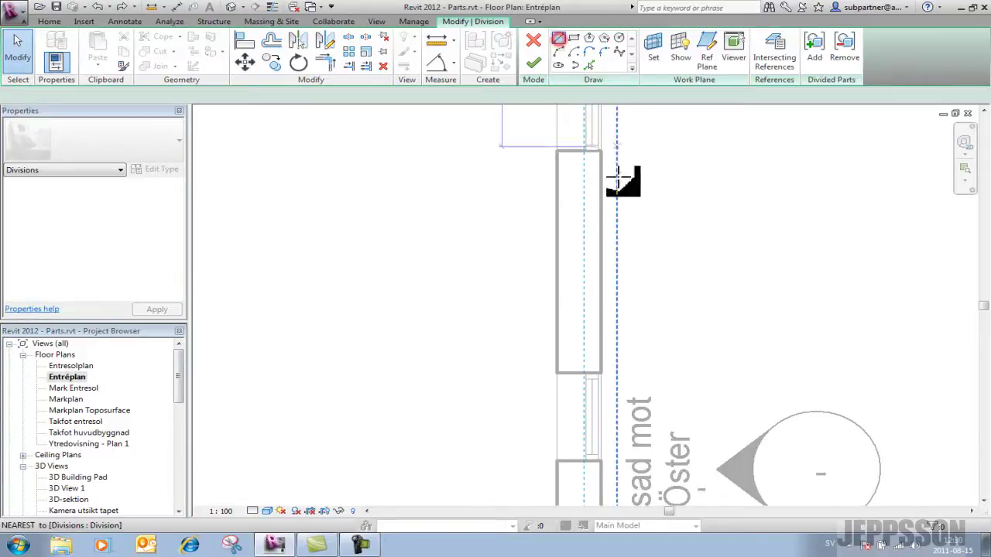
scroll(627, 310, "down", 1)
middle_click_drag(638, 310, 645, 222)
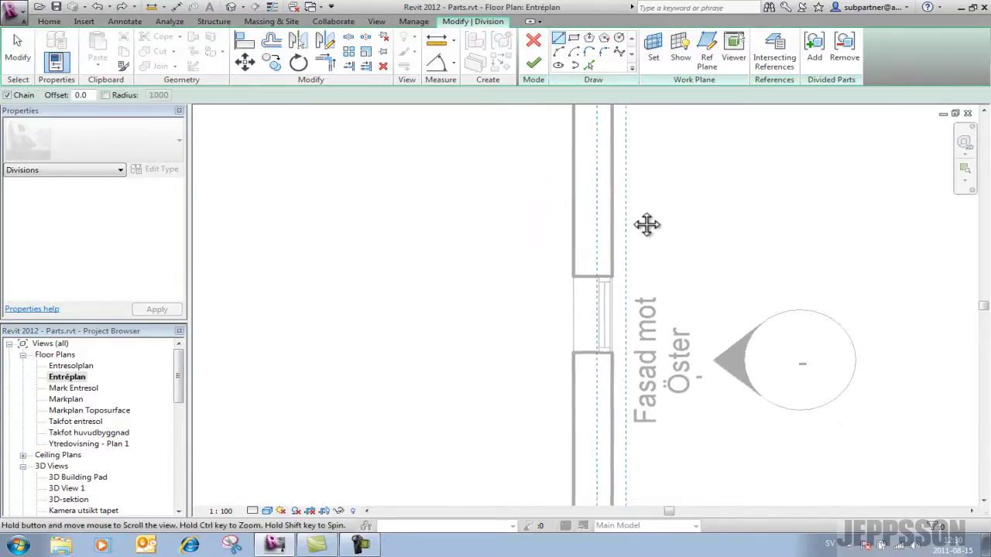
left_click(625, 165)
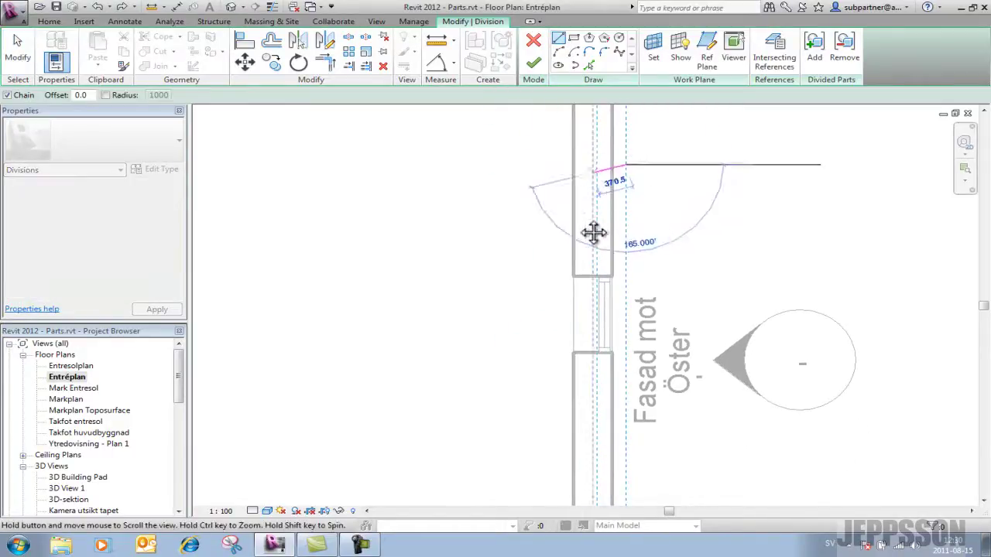
middle_click_drag(608, 186, 582, 269)
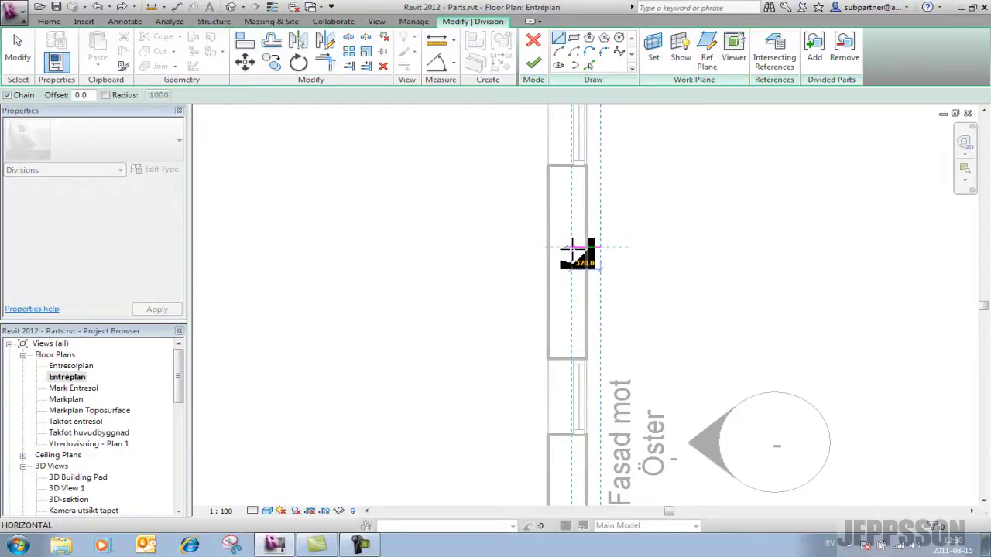
left_click(573, 248)
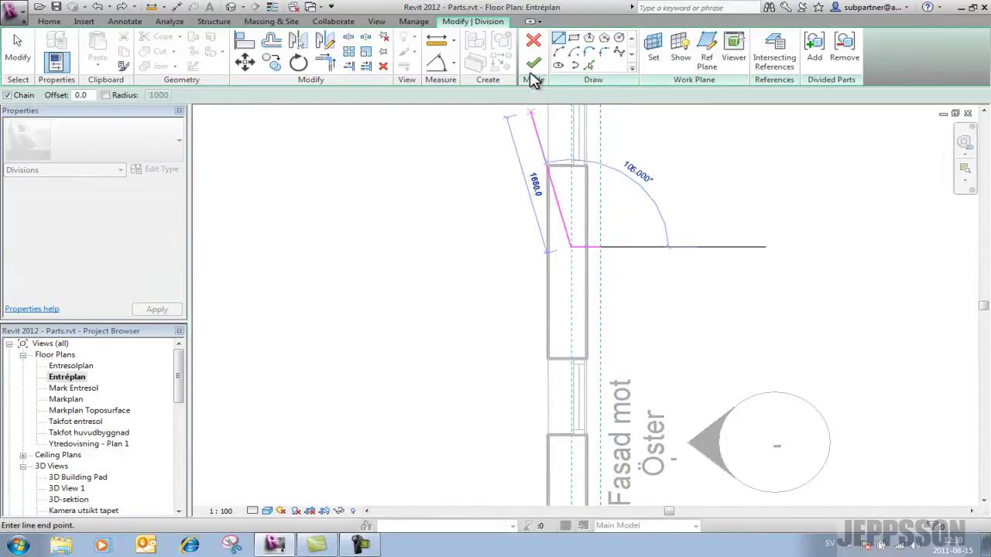
left_click(534, 65)
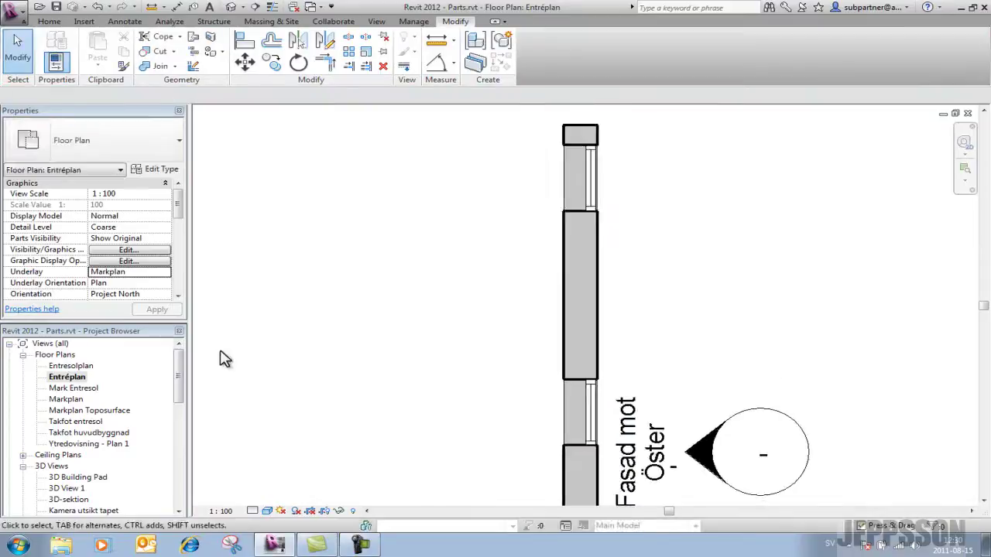
Open the P_SO 3D view and select the right and left wall parts to compare them.
scroll(179, 371, "down", 4)
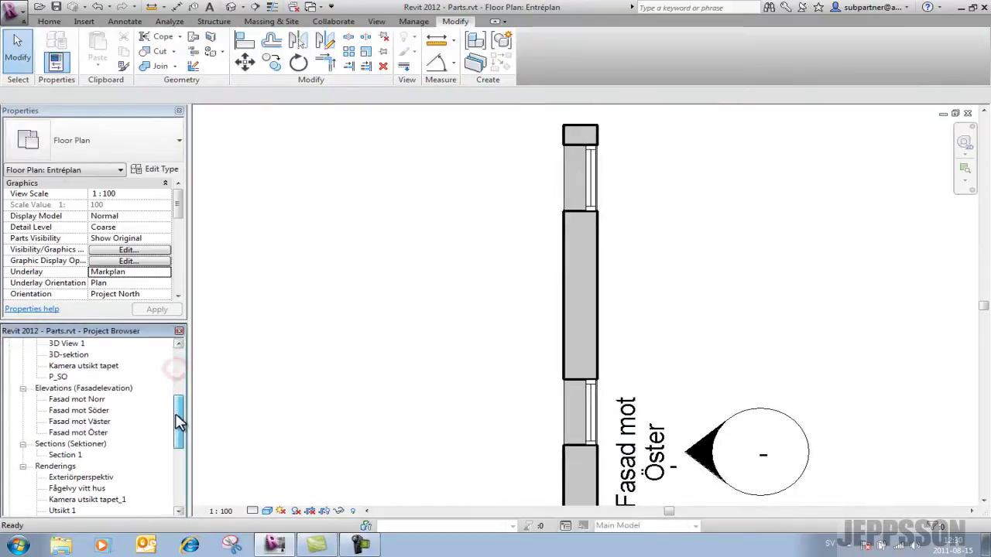
double_click(58, 376)
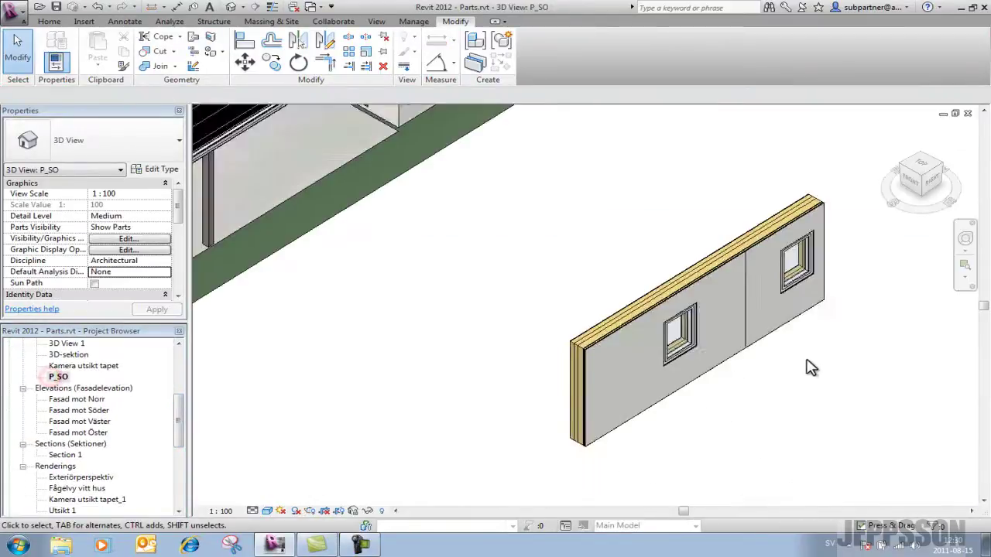
left_click(777, 329)
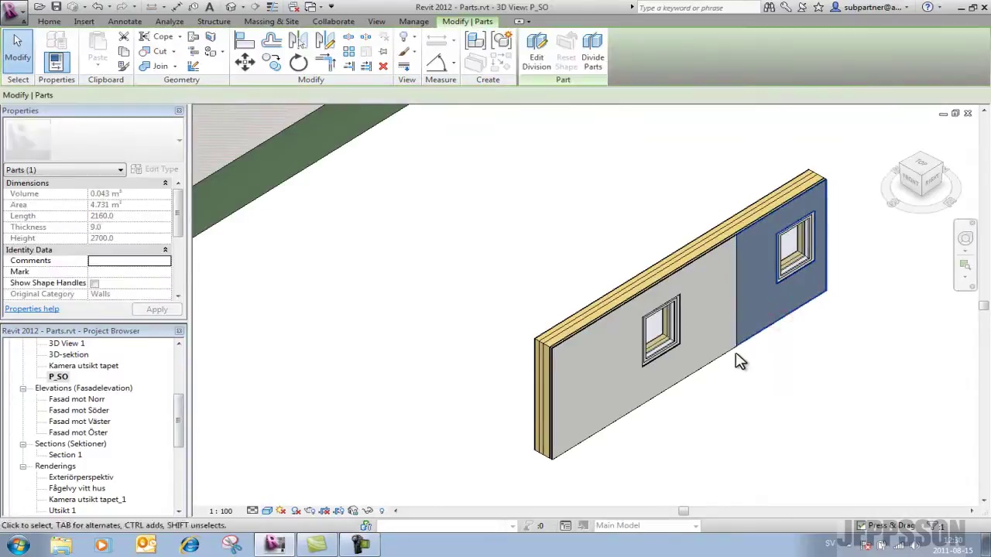
left_click(680, 376)
middle_click_drag(637, 389, 743, 309, "shift")
left_click(743, 310)
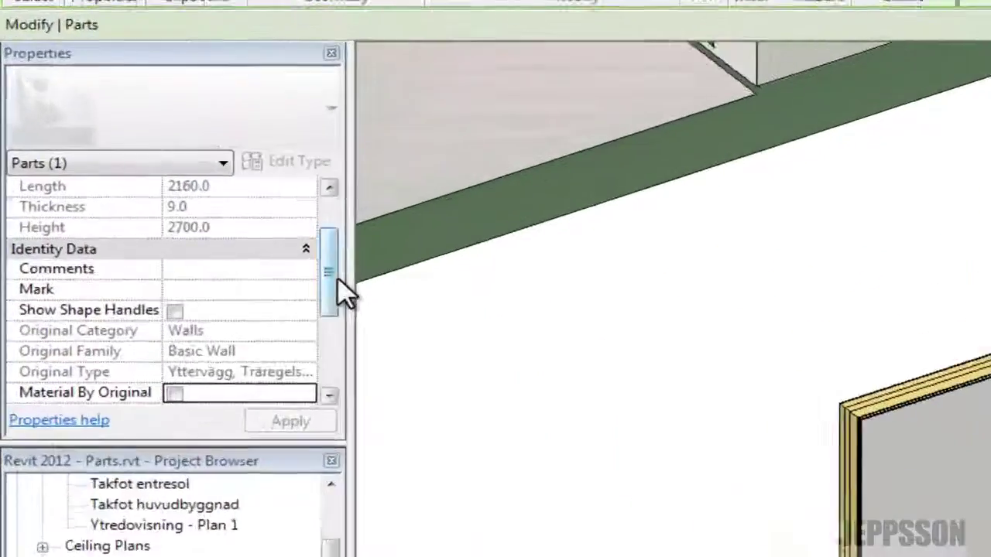
Turn off Material By Original for the right wall part and assign it the Svart material.
left_click(178, 231)
left_click_drag(401, 302, 407, 364)
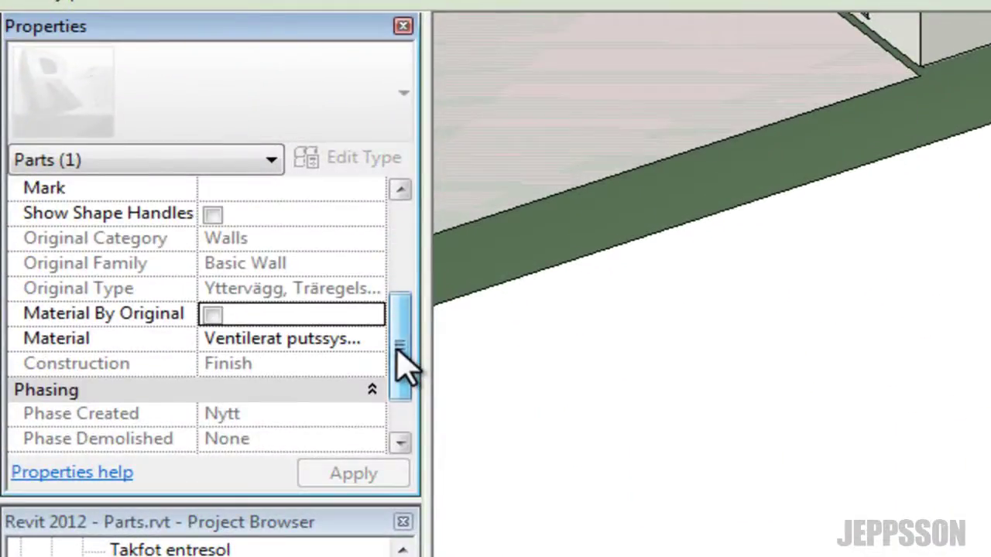
left_click(209, 314)
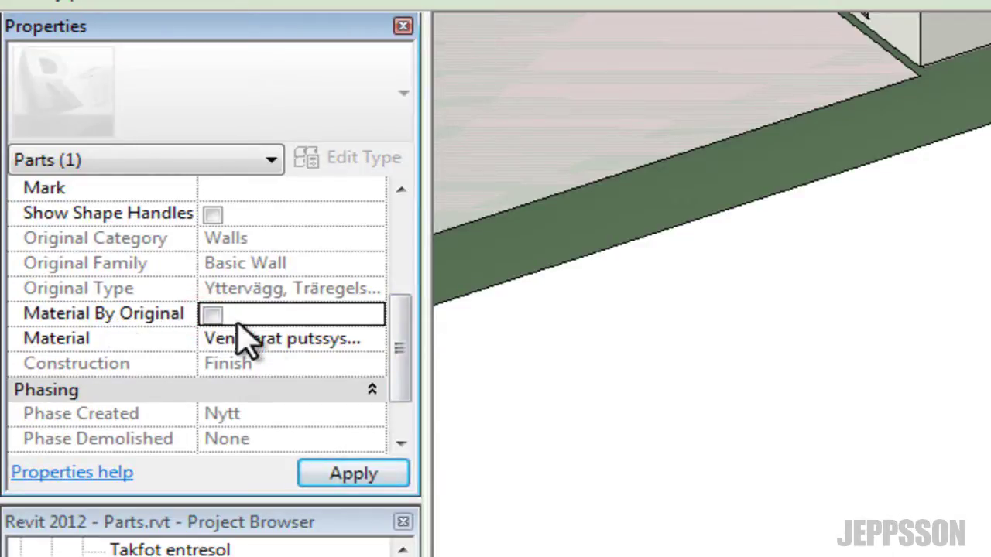
left_click(274, 338)
left_click(374, 338)
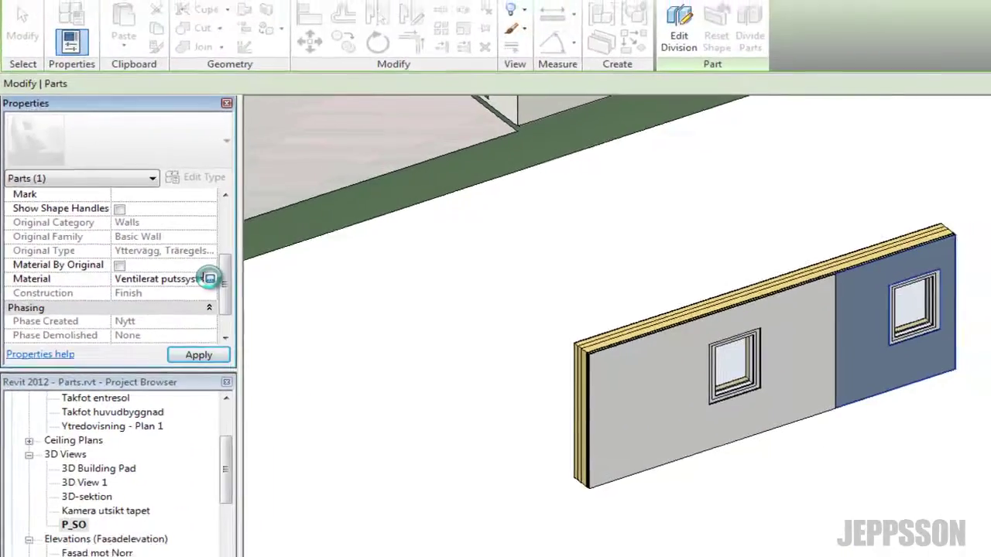
left_click(60, 362)
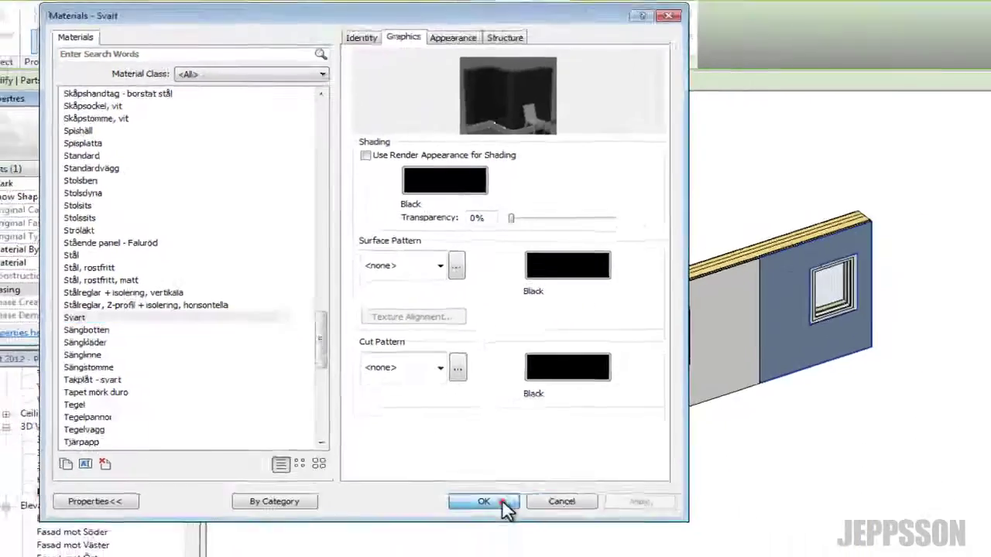
left_click(504, 506)
left_click(718, 416)
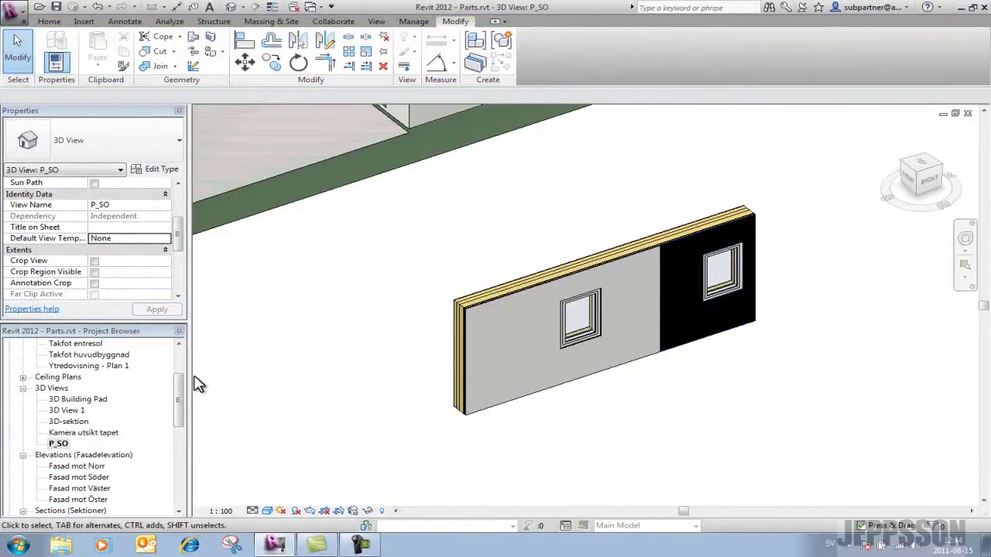
left_click_drag(181, 393, 177, 451)
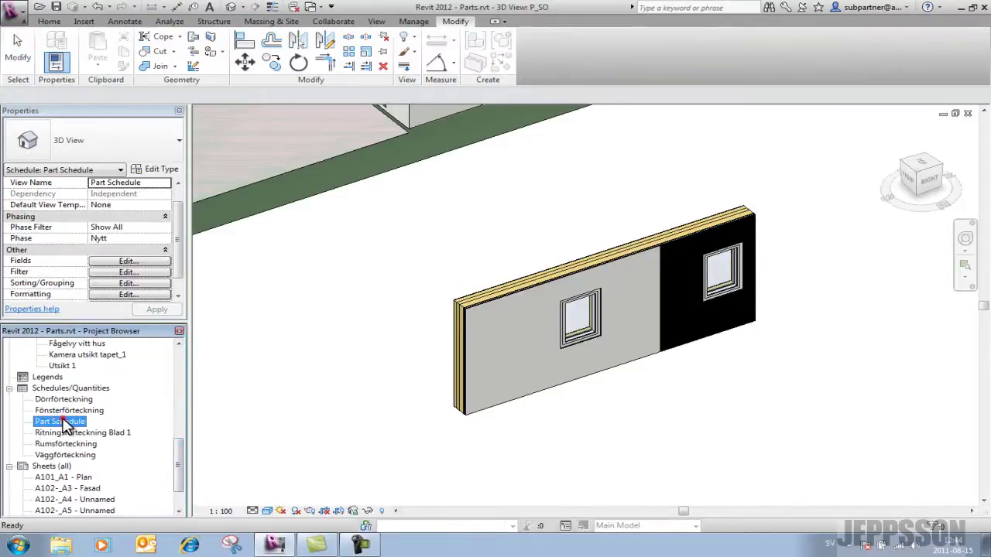
Review the Svart part (2160 long, 4.5 m²) in the Part Schedule, then return to P_SO.
double_click(64, 422)
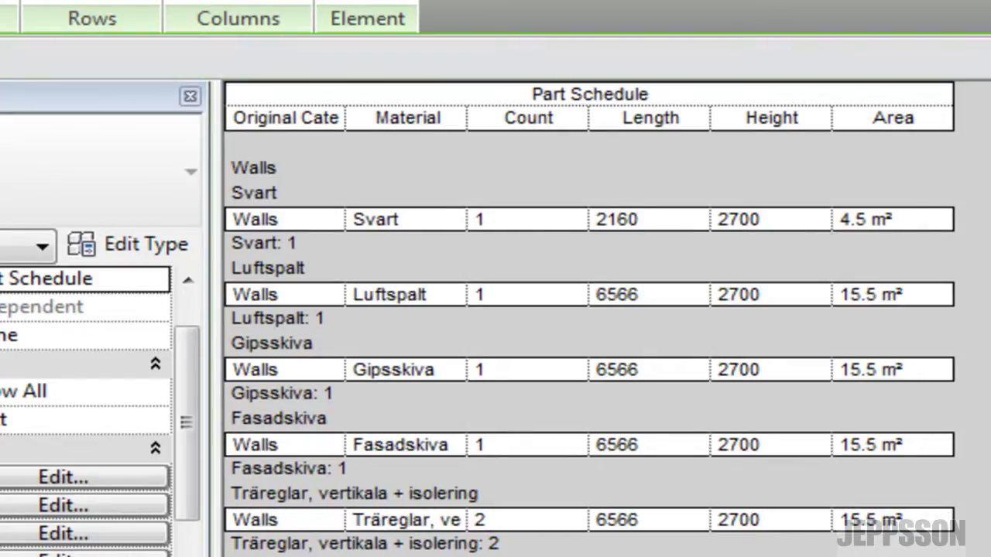
key("Escape")
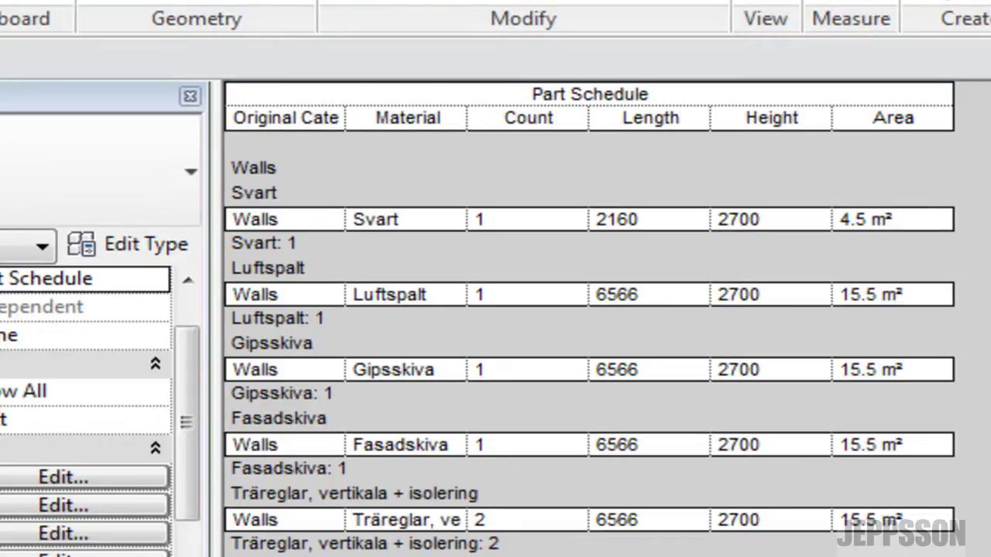
key("ctrl+Tab")
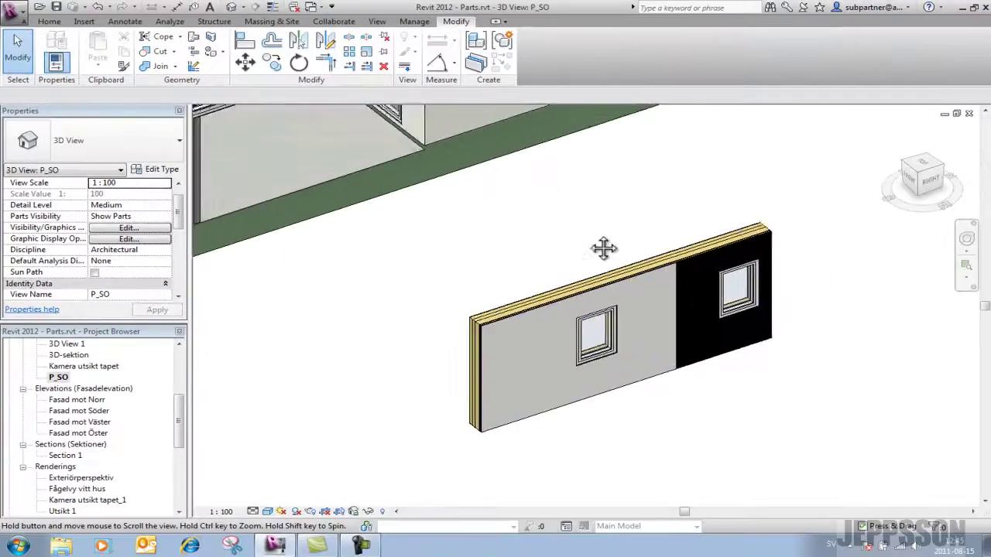
middle_click_drag(604, 247, 818, 502, "ctrl")
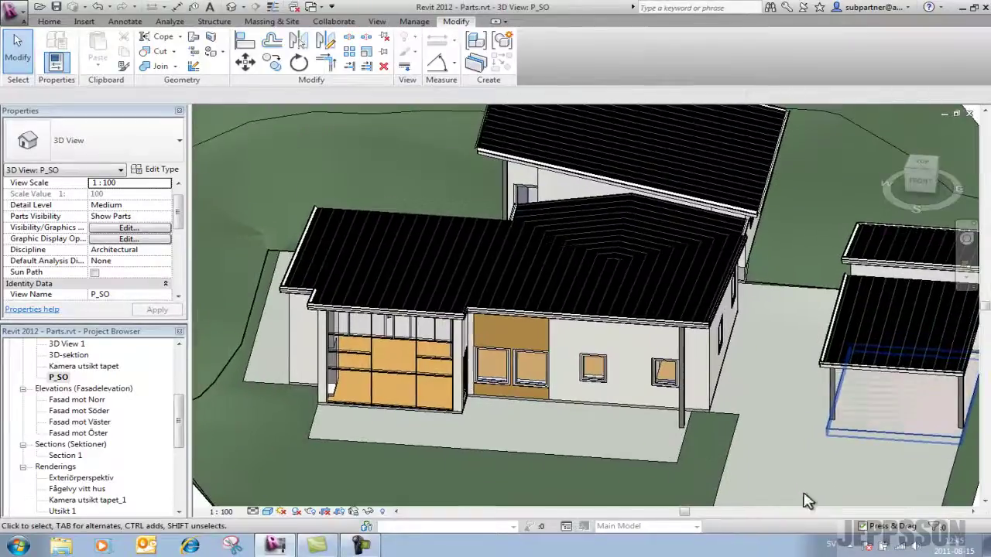
scroll(694, 427, "up", 2)
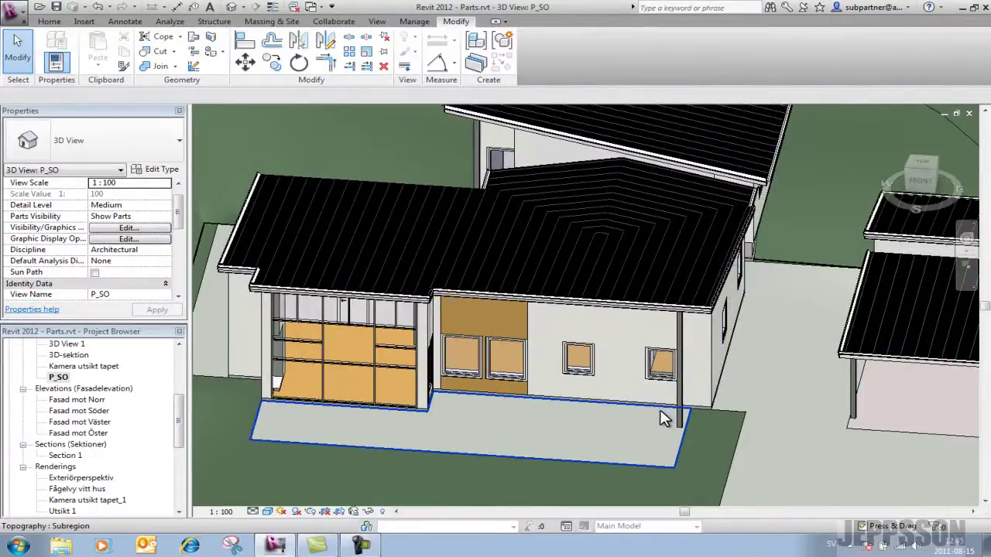
left_click(663, 418)
middle_click_drag(801, 414, 716, 426, "shift")
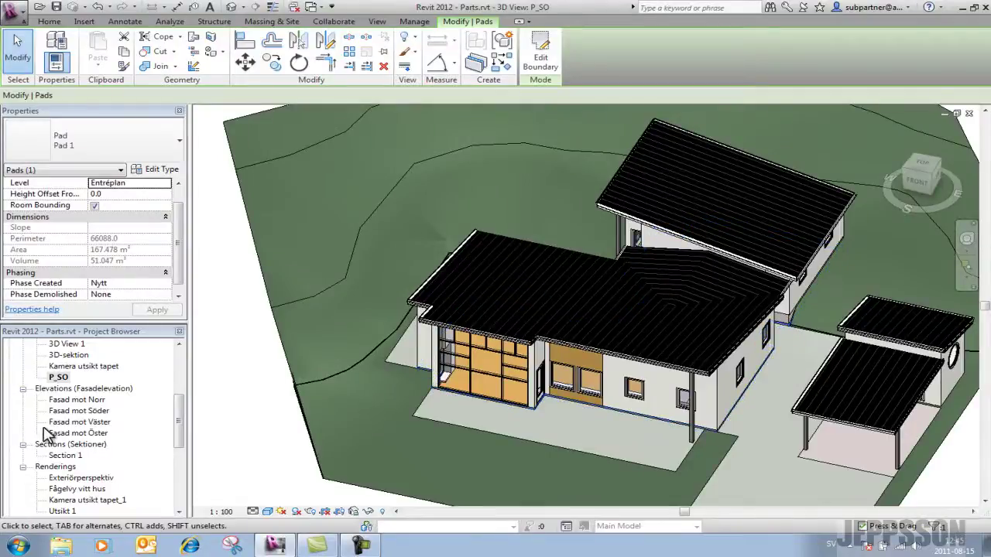
left_click_drag(178, 417, 178, 373)
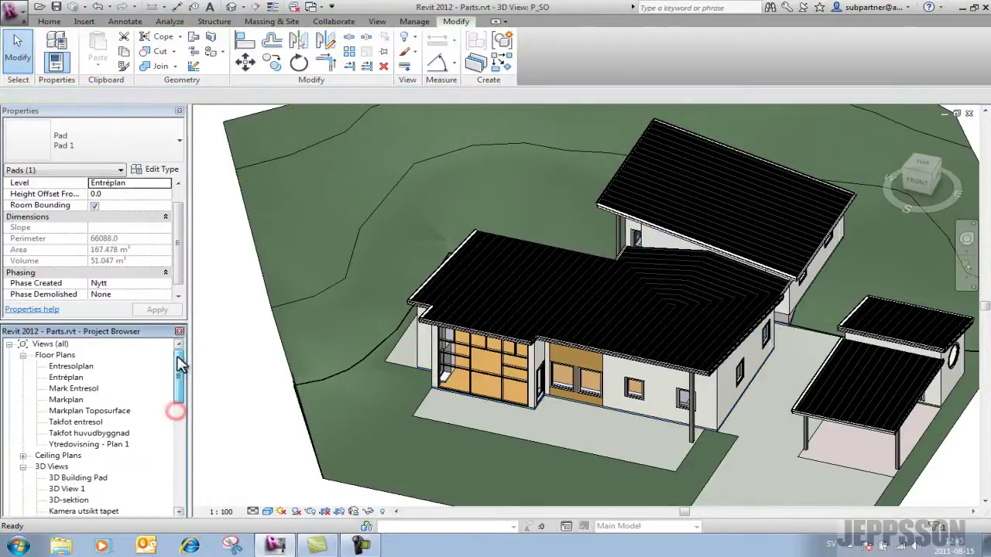
In the Entréplan floor plan, window-select every element of the building.
double_click(67, 377)
scroll(498, 380, "up", 5)
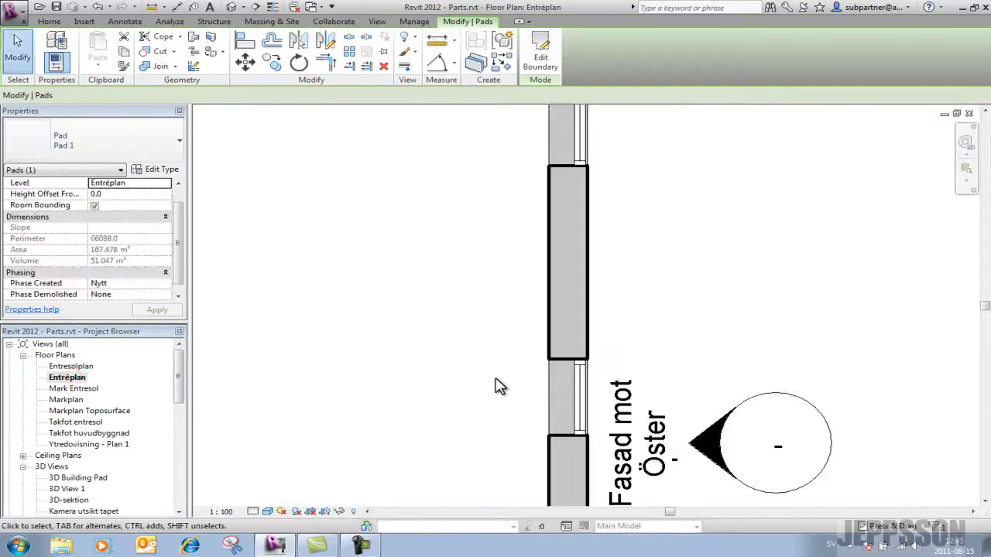
scroll(551, 379, "down", 6)
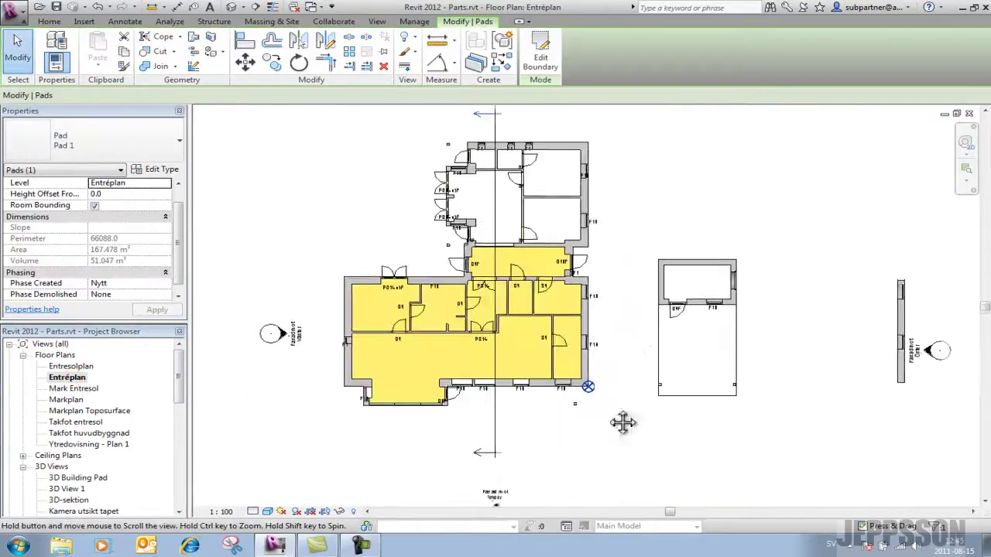
scroll(694, 397, "down", 2)
left_click_drag(732, 488, 336, 173)
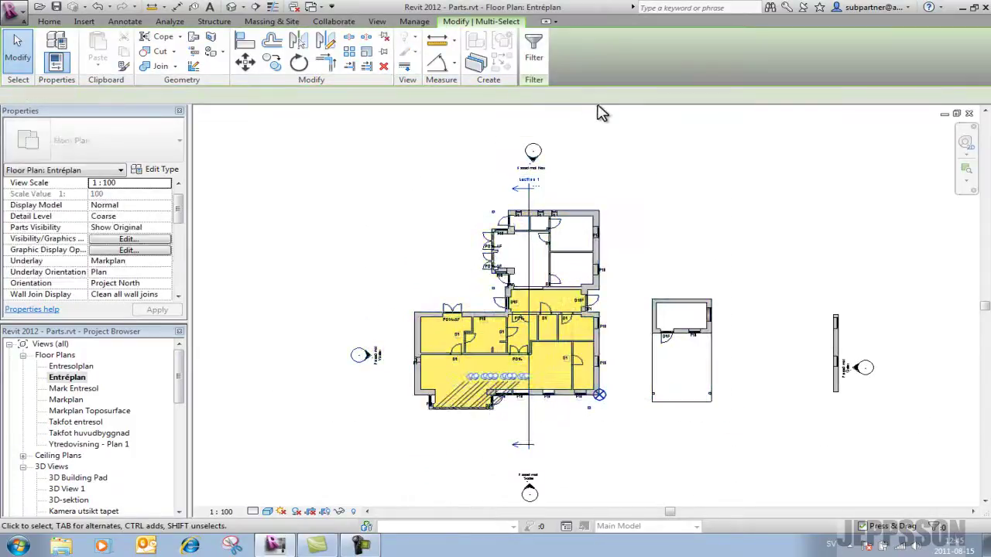
Filter the selection so that only the Floors category remains.
left_click(532, 48)
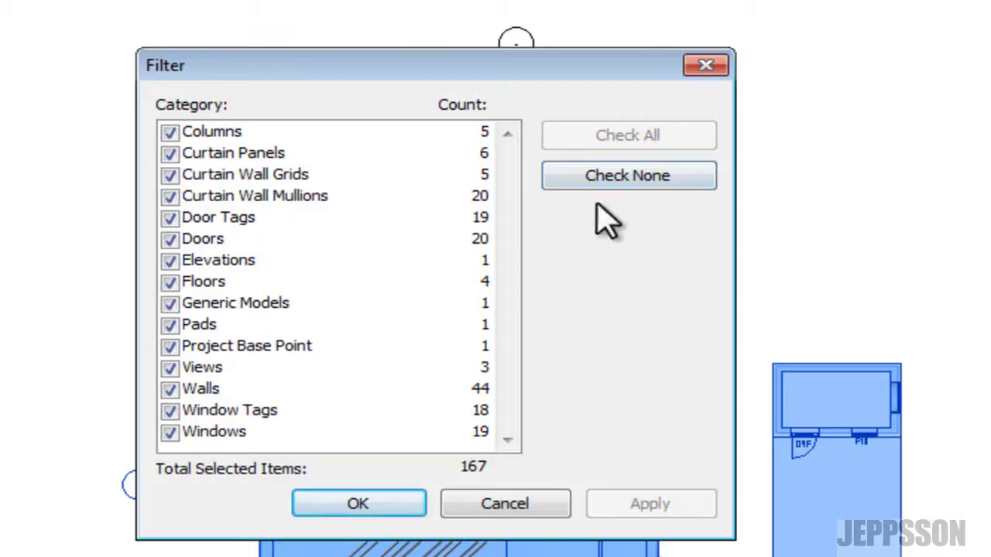
left_click(613, 172)
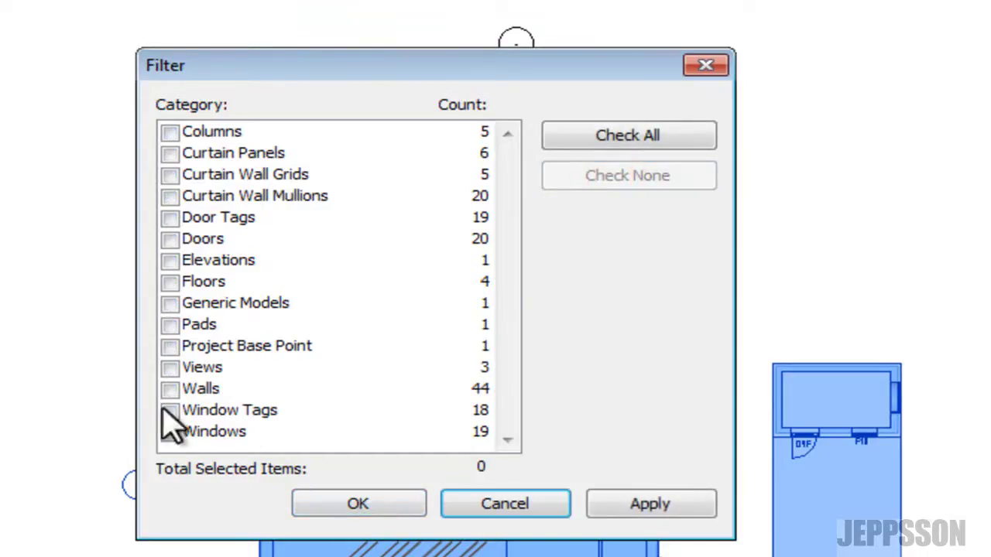
left_click(169, 282)
left_click(331, 504)
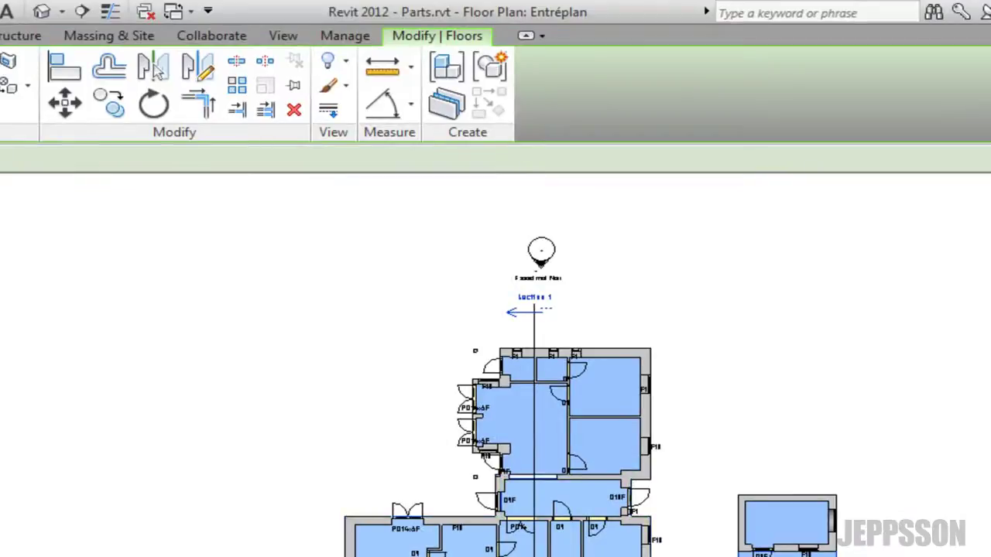
Convert the selected Entréplan floors into parts and begin dividing them.
left_click(449, 108)
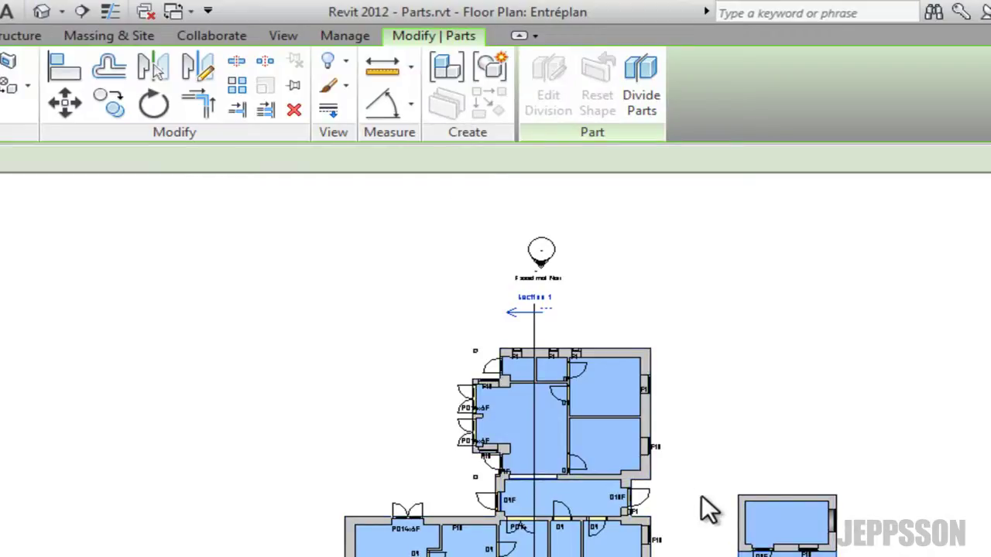
left_click(638, 92)
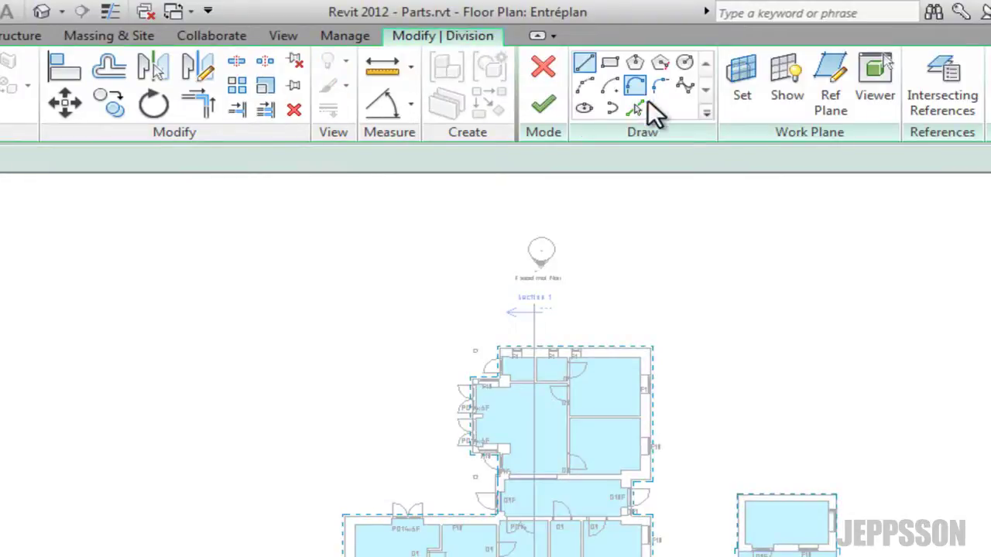
scroll(495, 363, "up", 5)
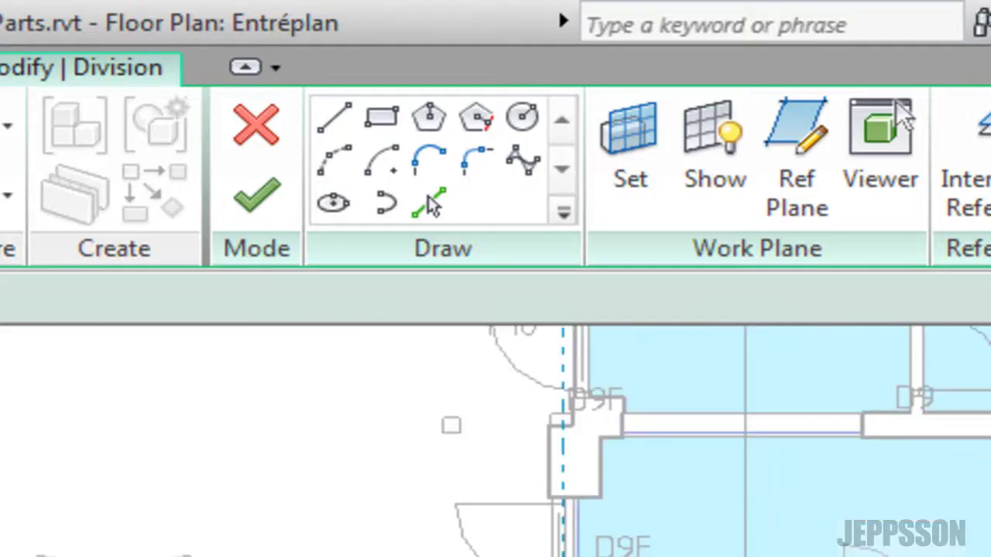
scroll(495, 441, "down", 1)
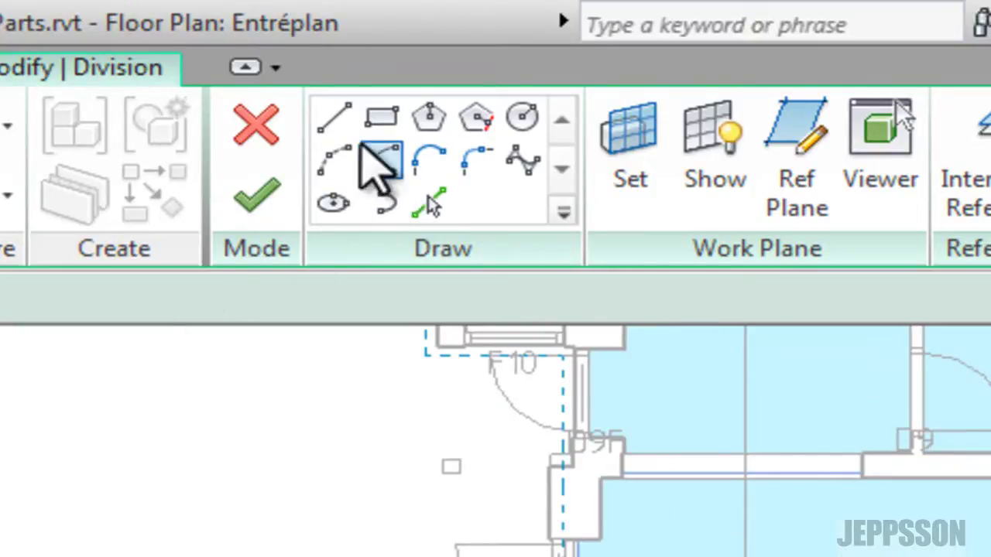
Sketch a chain of dividing lines along the interior walls, ending at the exterior wall.
left_click(334, 118)
scroll(384, 355, "up", 3)
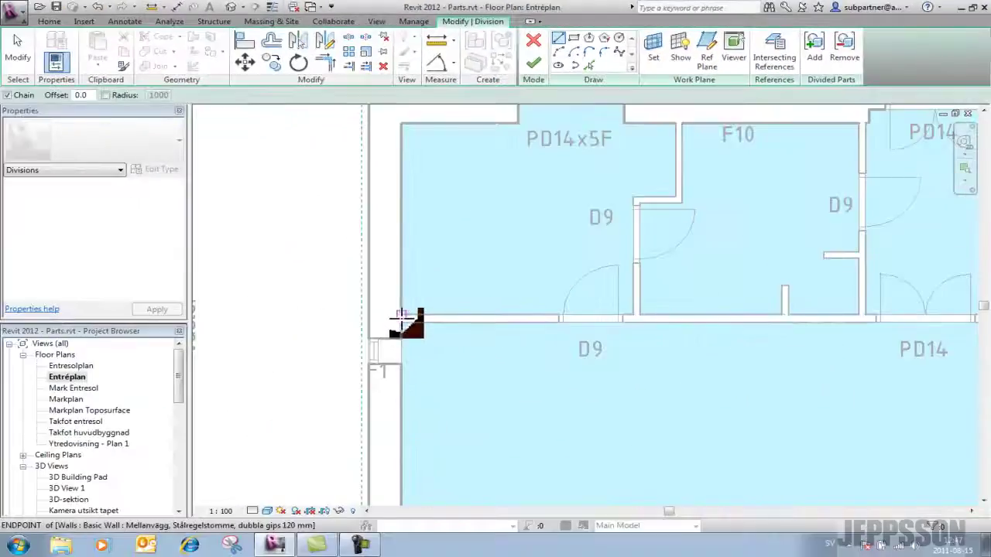
scroll(403, 323, "up", 3)
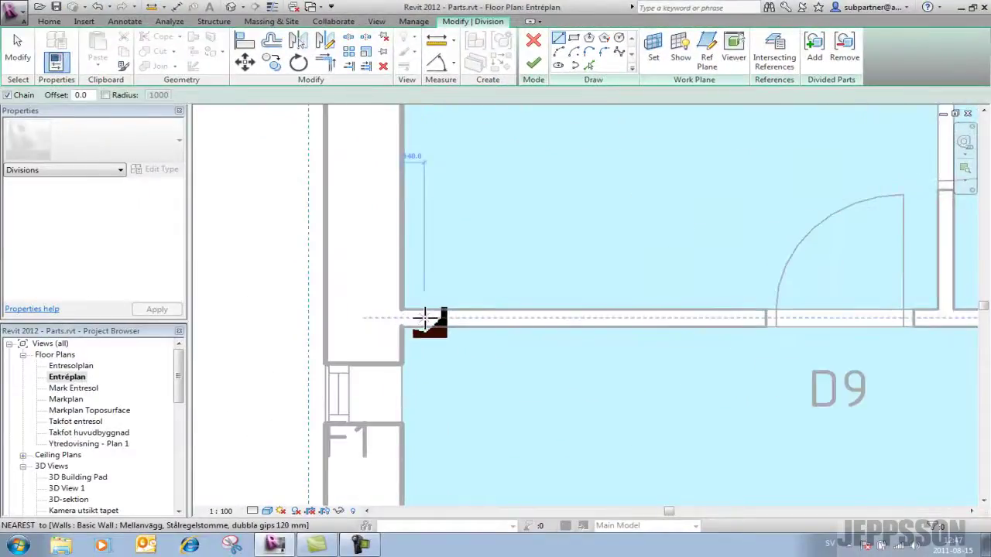
left_click(363, 317)
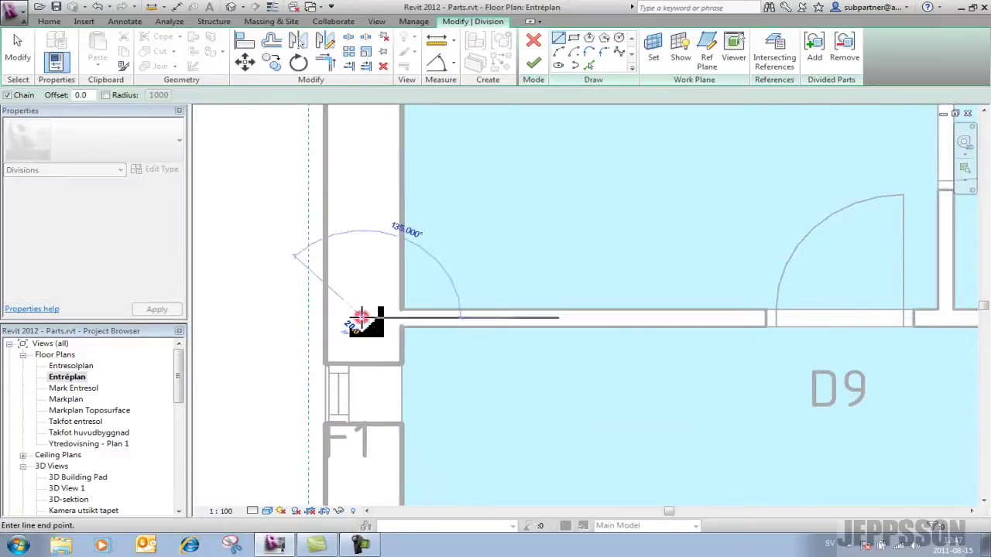
scroll(387, 294, "down", 4)
scroll(580, 307, "up", 2)
scroll(659, 309, "up", 3)
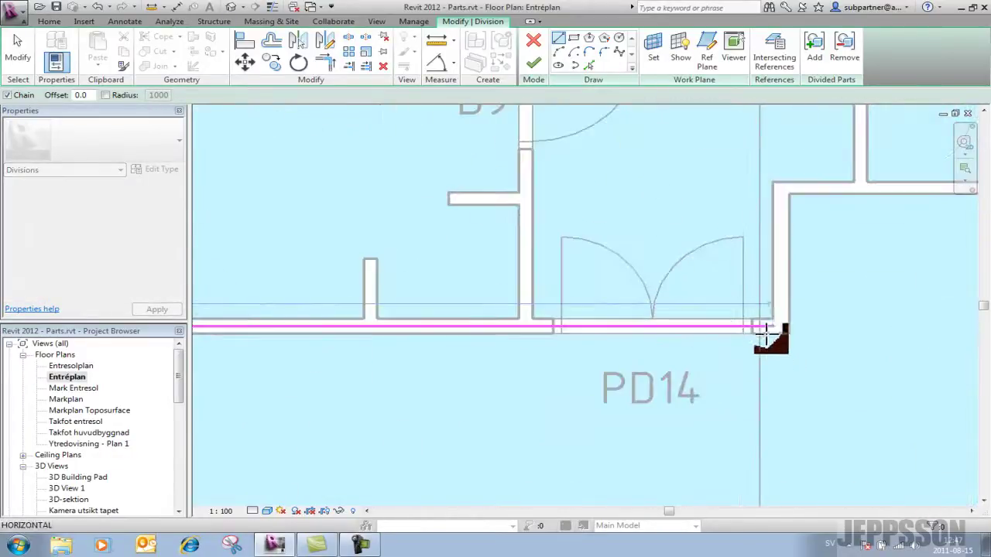
left_click(780, 327)
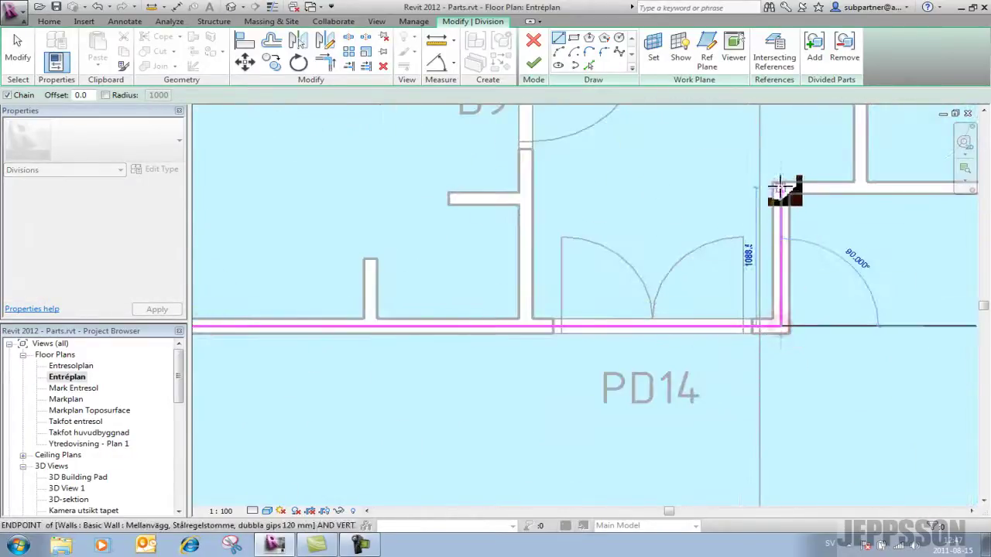
left_click(781, 190)
scroll(774, 199, "down", 2)
middle_click_drag(763, 210, 255, 221)
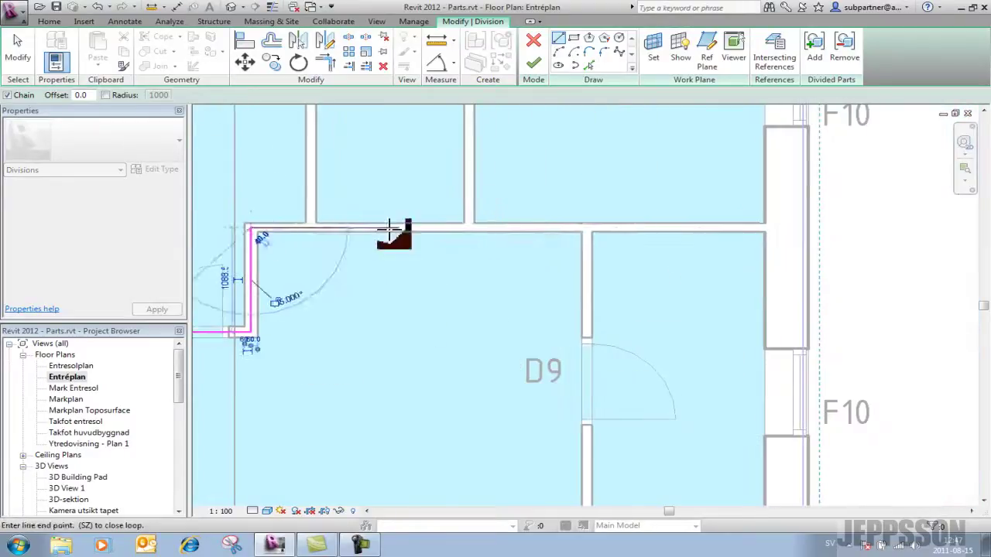
left_click(820, 226)
scroll(671, 243, "down", 3)
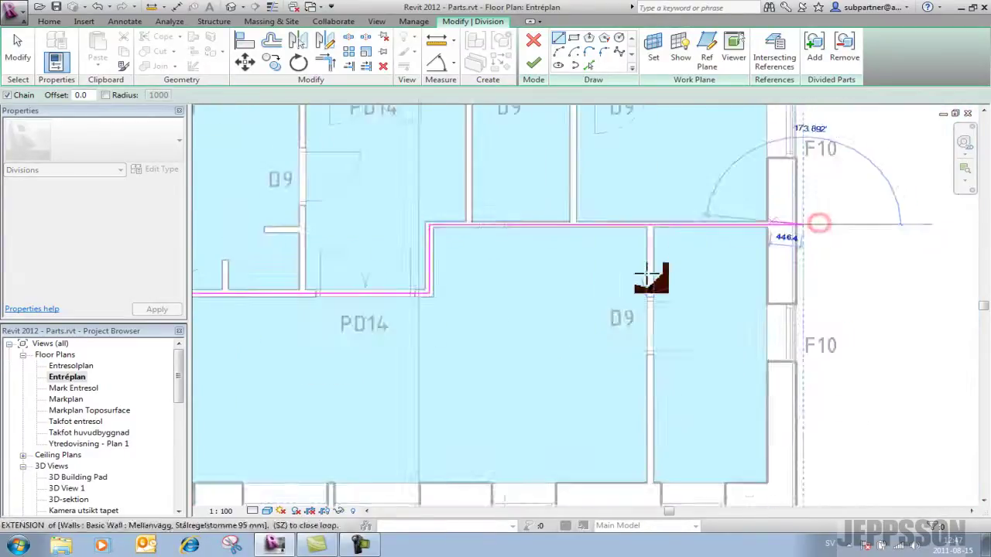
middle_click_drag(670, 243, 704, 336)
scroll(869, 327, "up", 2)
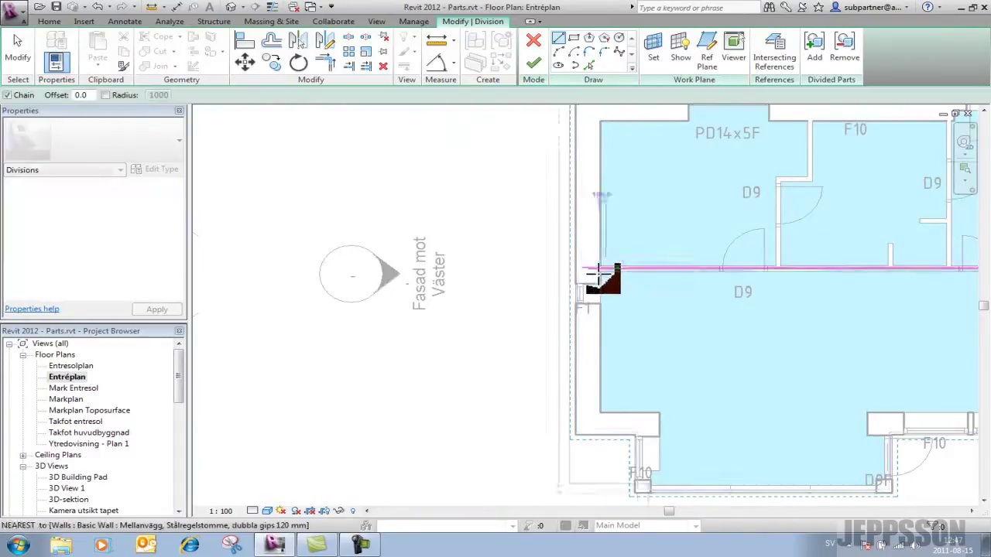
scroll(592, 273, "up", 2)
left_click(588, 268)
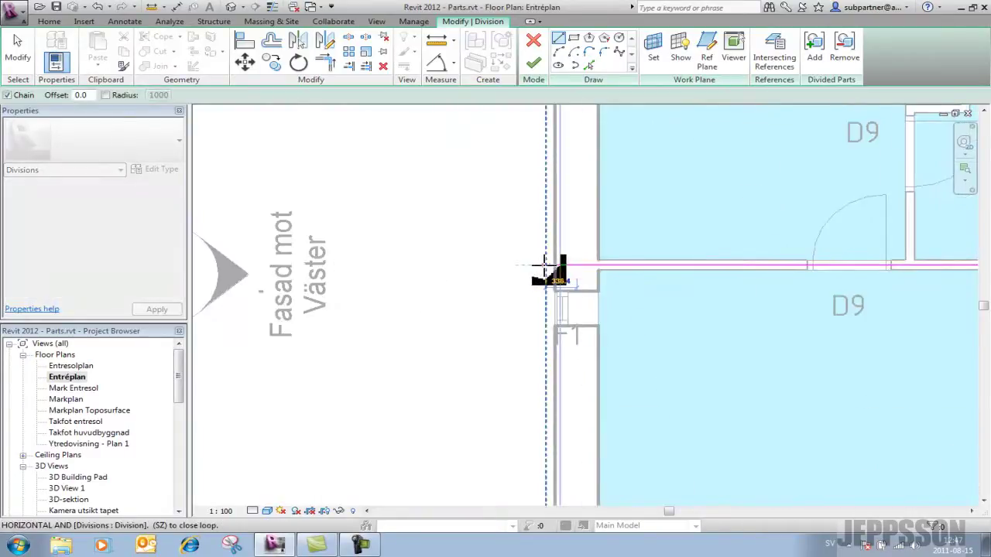
key("Escape")
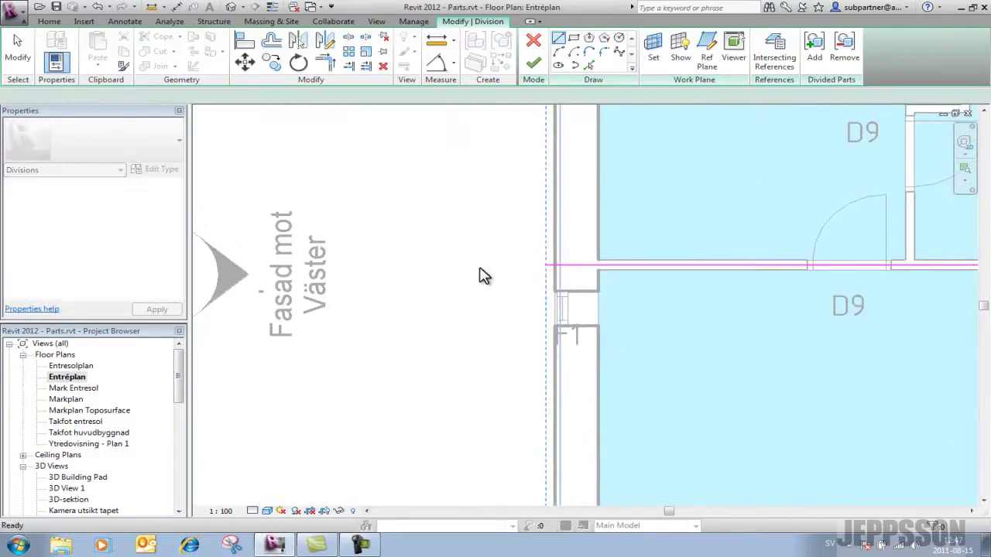
Add a vertical dividing line along the eastern rooms' wall and finish the floor division.
scroll(438, 296, "down", 2)
middle_click_drag(453, 294, 411, 348)
scroll(684, 381, "up", 2)
scroll(688, 382, "up", 3)
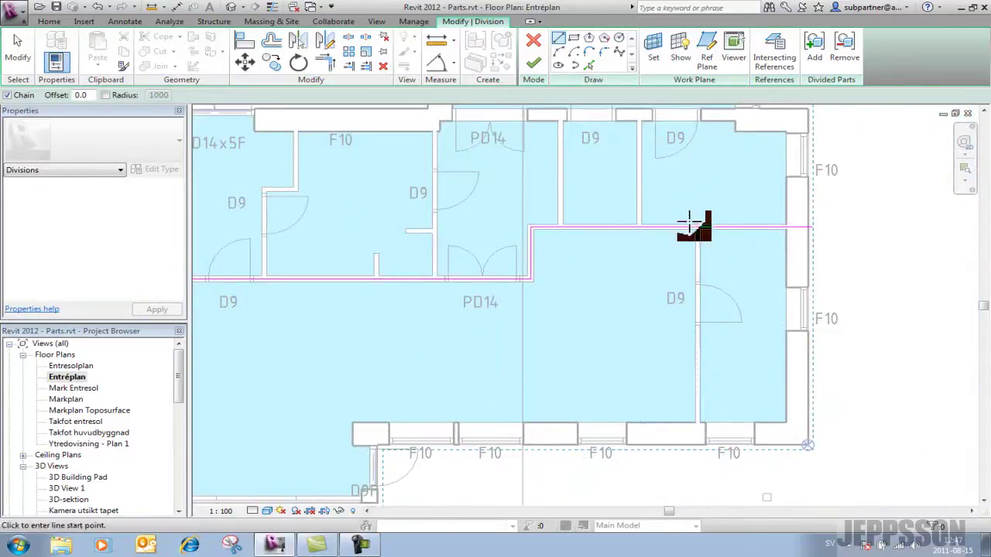
scroll(702, 232, "up", 2)
left_click(694, 220)
scroll(700, 226, "down", 3)
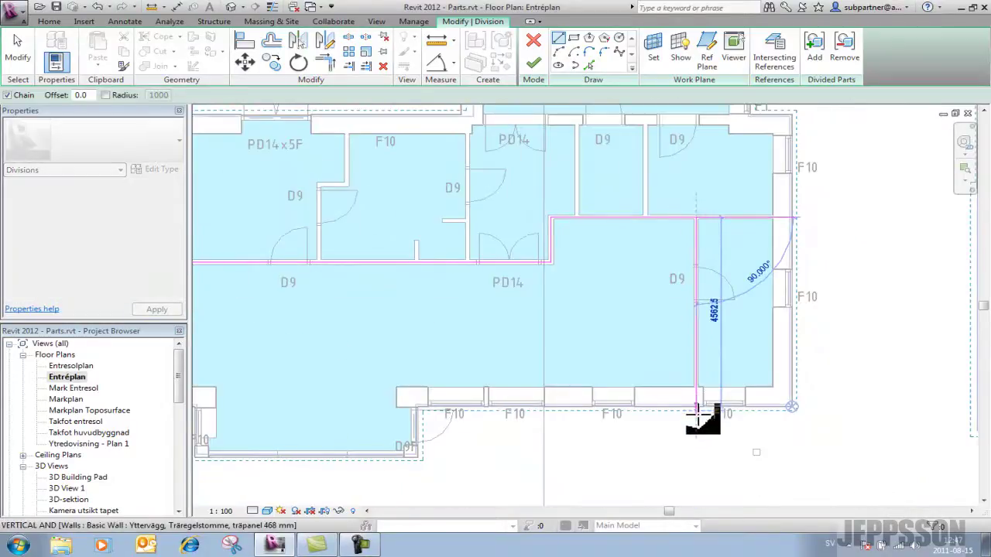
left_click(697, 407)
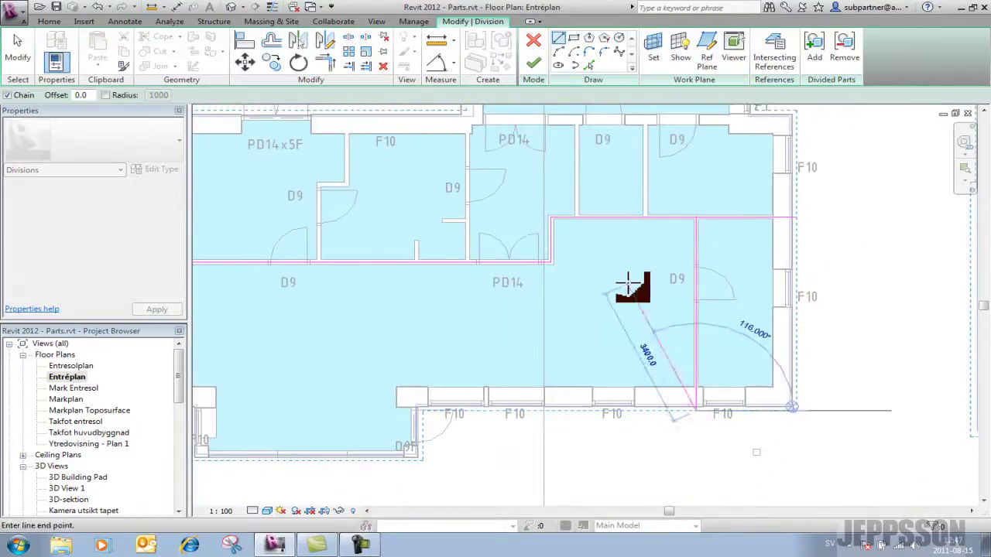
key("Escape")
left_click(534, 65)
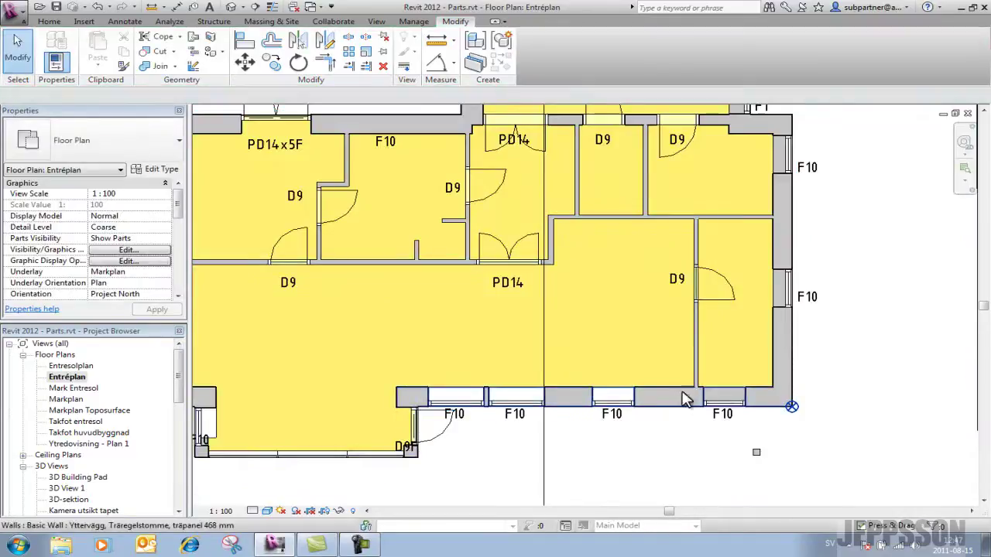
Select the resulting floor parts to check the large 49.983 m² piece.
left_click(630, 379)
scroll(630, 379, "down", 3)
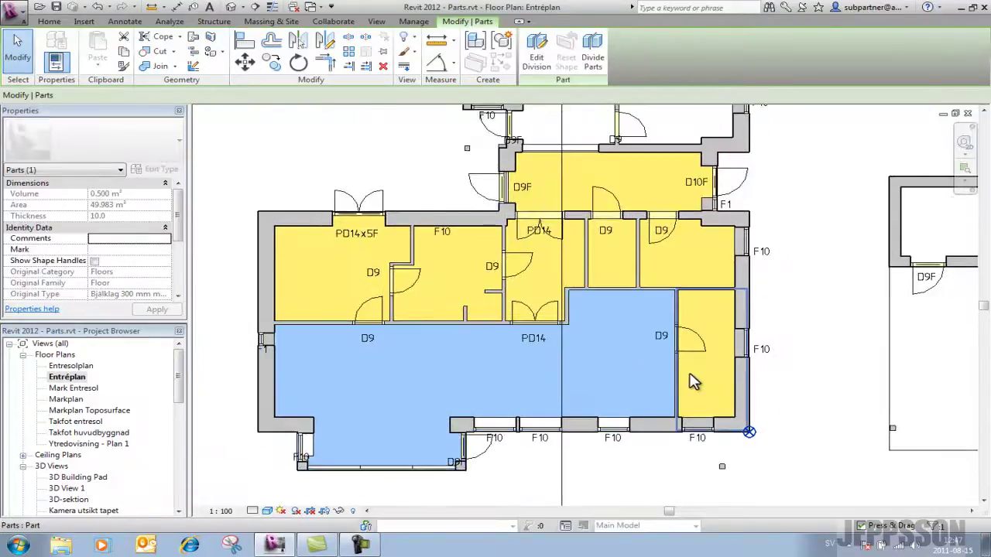
left_click(699, 379)
left_click(643, 375)
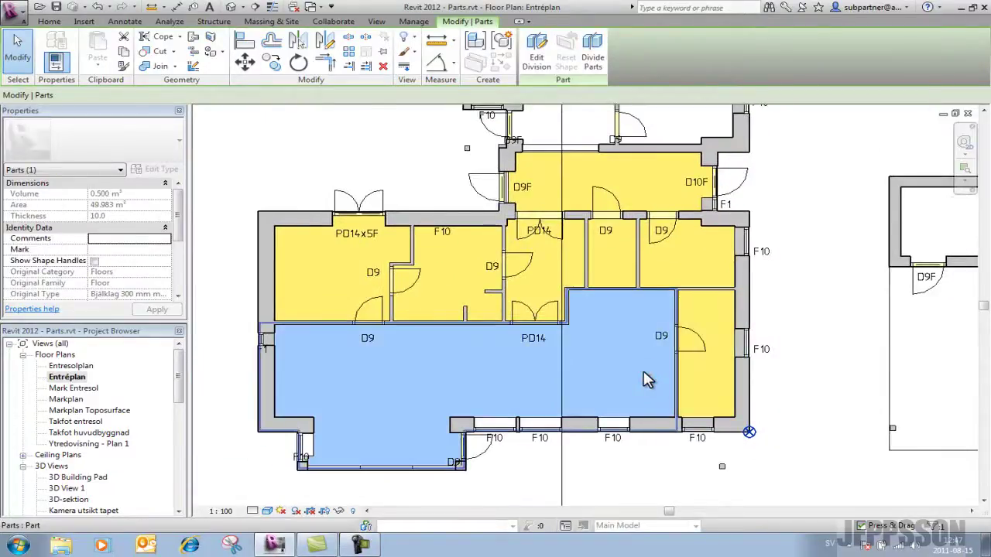
scroll(647, 379, "up", 2)
middle_click_drag(664, 400, 732, 359)
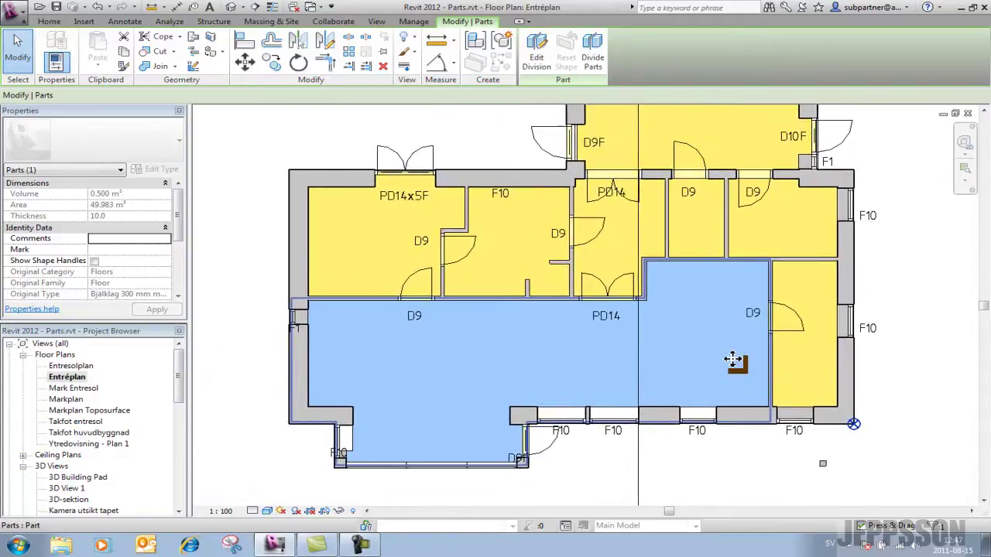
Divide the large floor part with a rectangle sketched over the lower-left rooms.
left_click(593, 62)
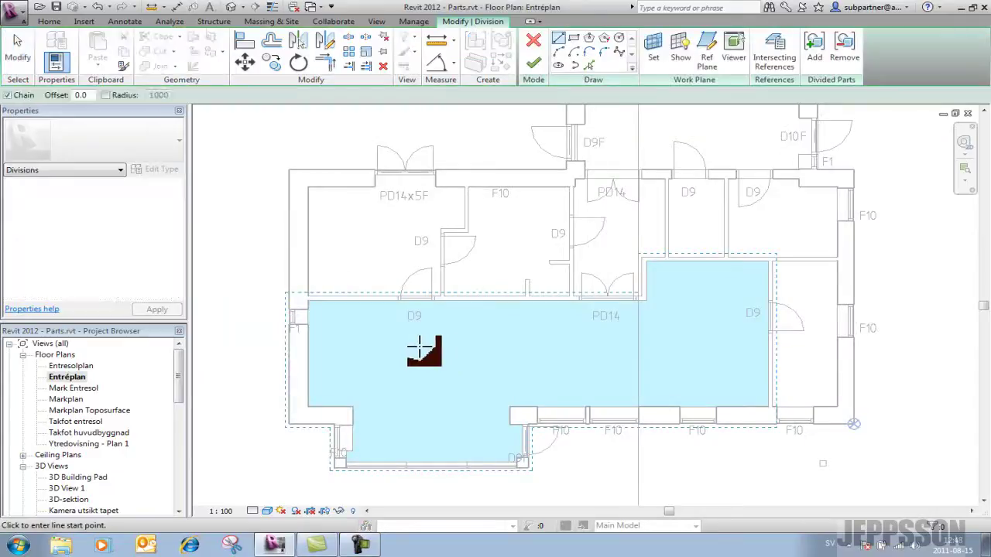
left_click(573, 39)
left_click(378, 316)
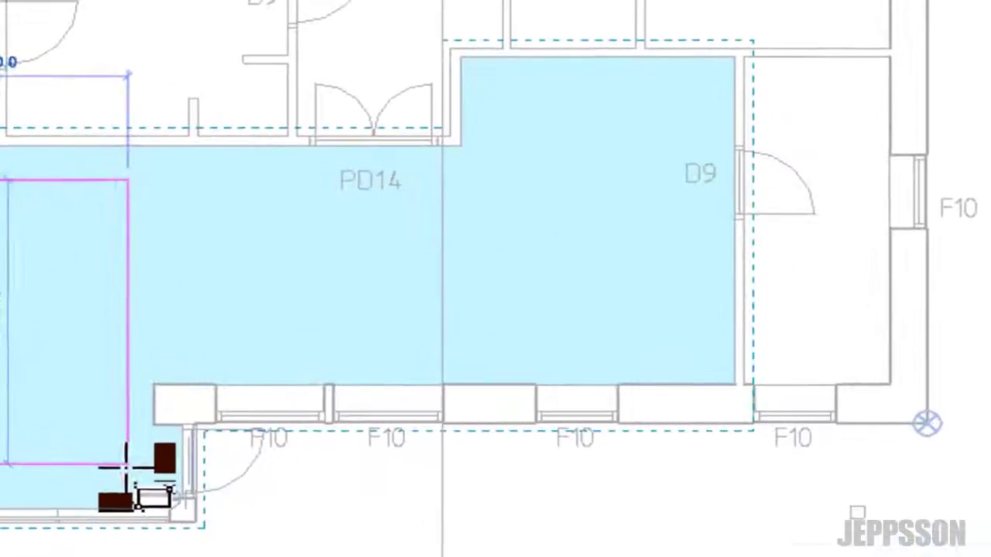
left_click(497, 443)
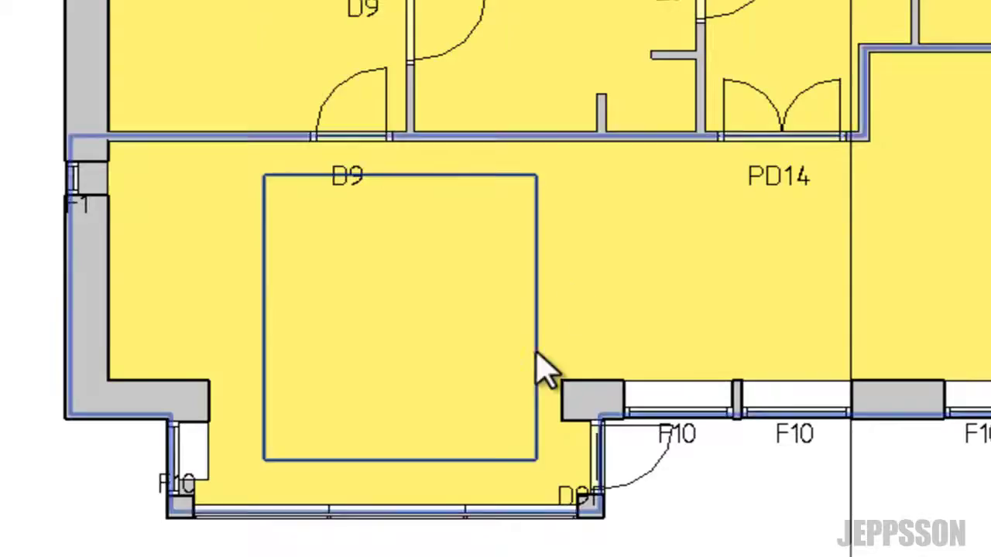
left_click(506, 353)
Check that the surrounding floor part is now 39.483 m², then deselect it.
left_click(588, 299)
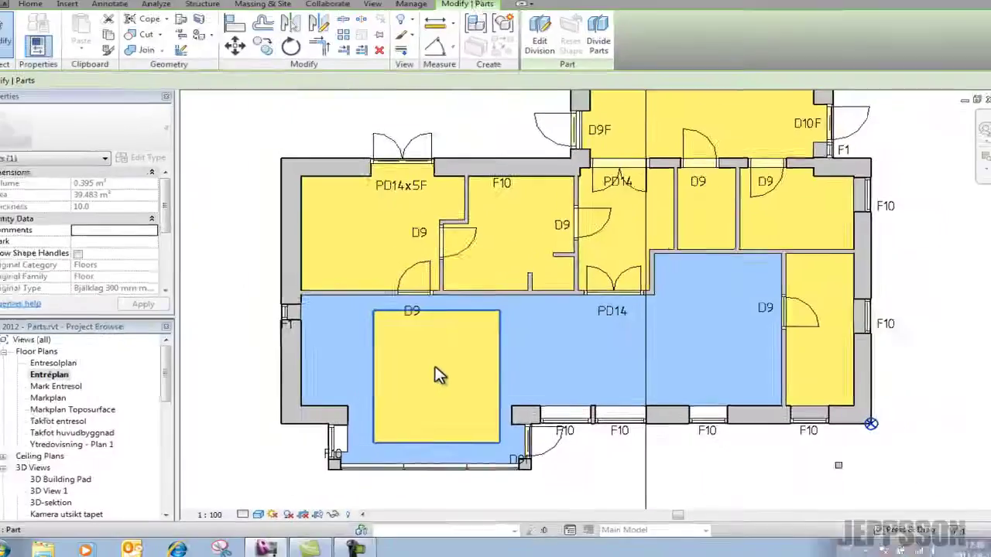
scroll(438, 372, "down", 3)
middle_click_drag(454, 376, 483, 379)
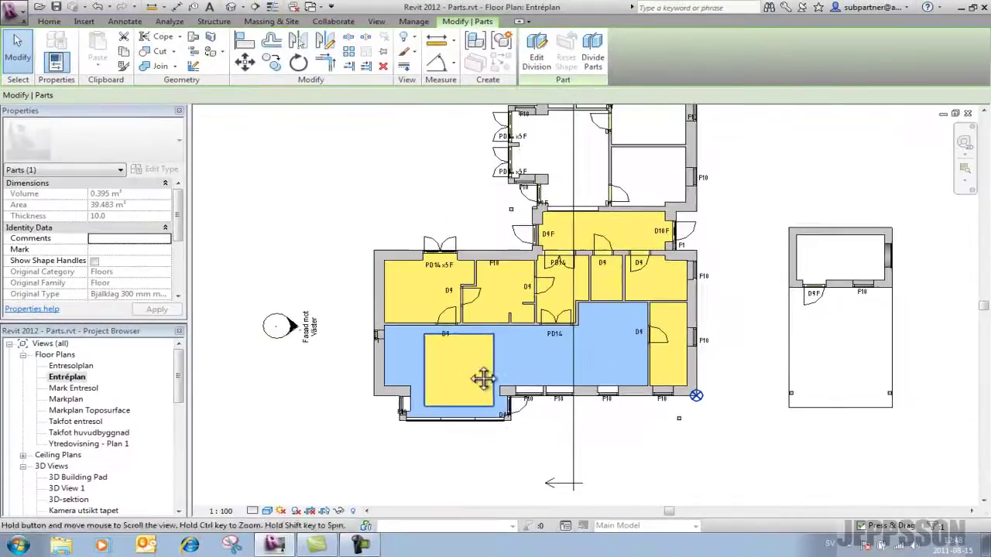
left_click(735, 310)
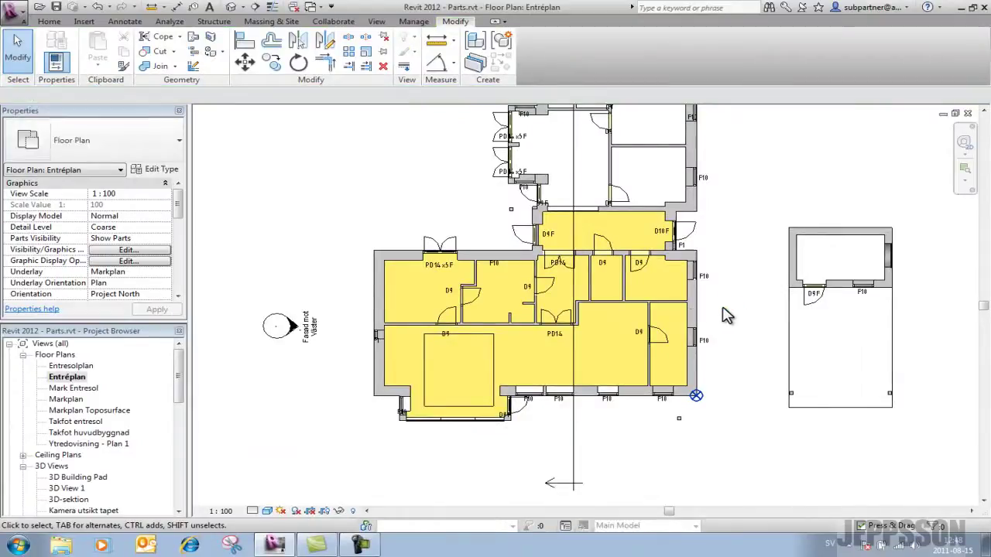